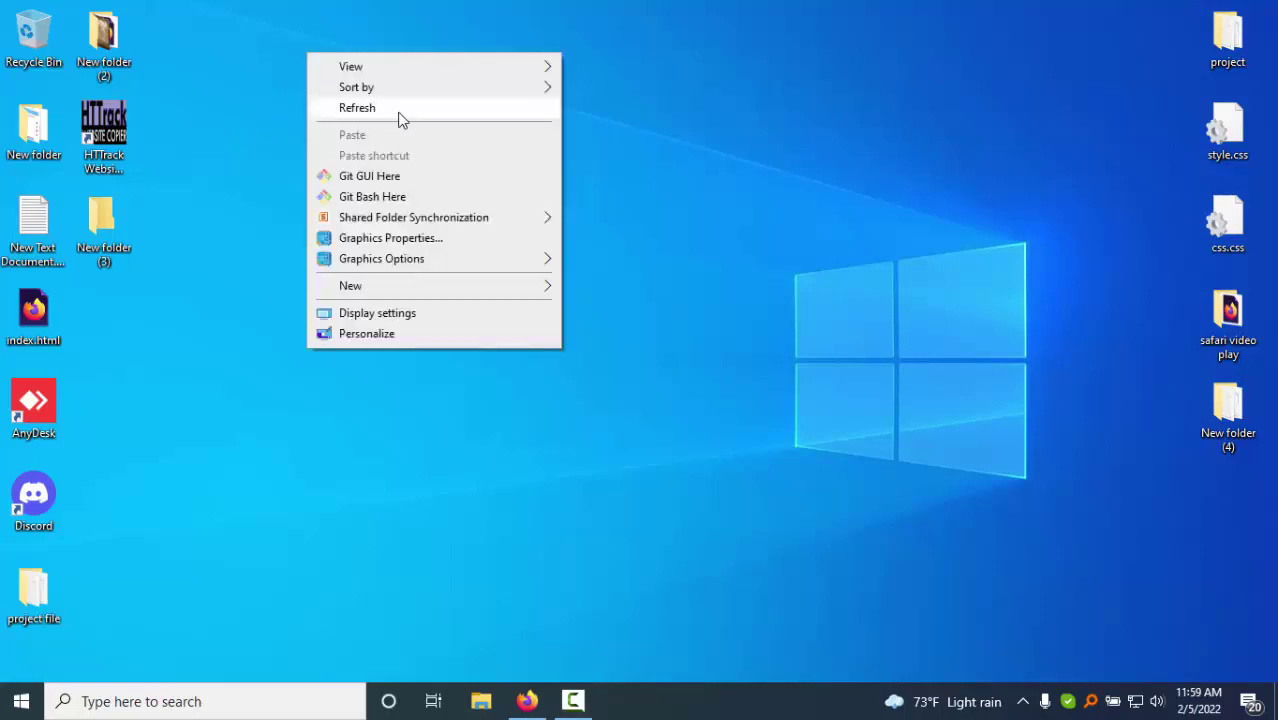
click(400, 108)
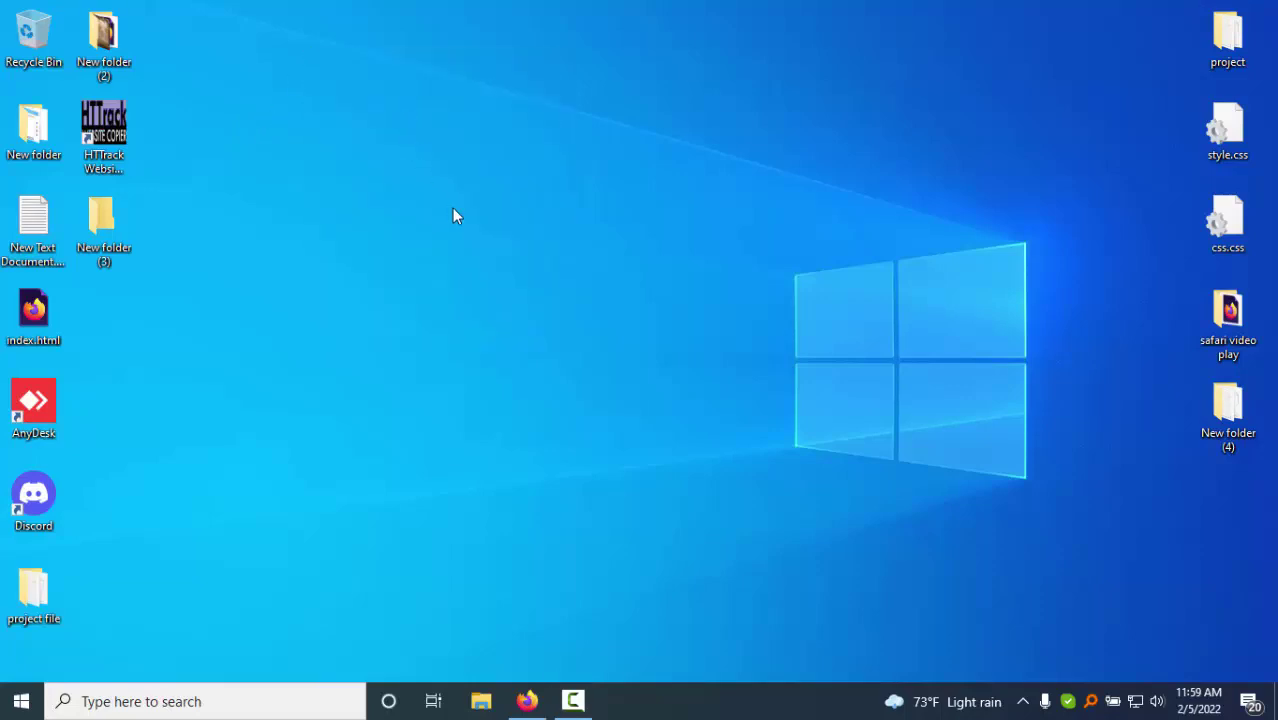
right_click(368, 27)
click(404, 72)
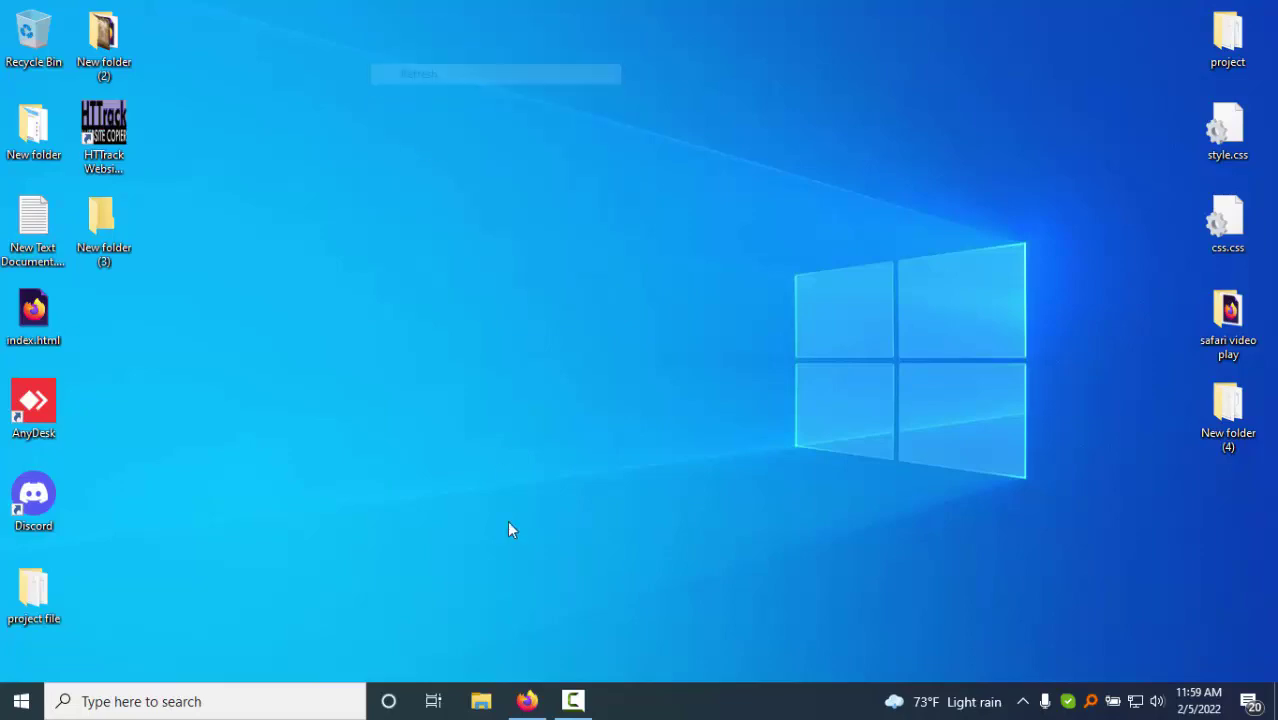
- Switch to Firefox and find the Subdomains function in cPanel by searching for "sub", then open it
click(527, 701)
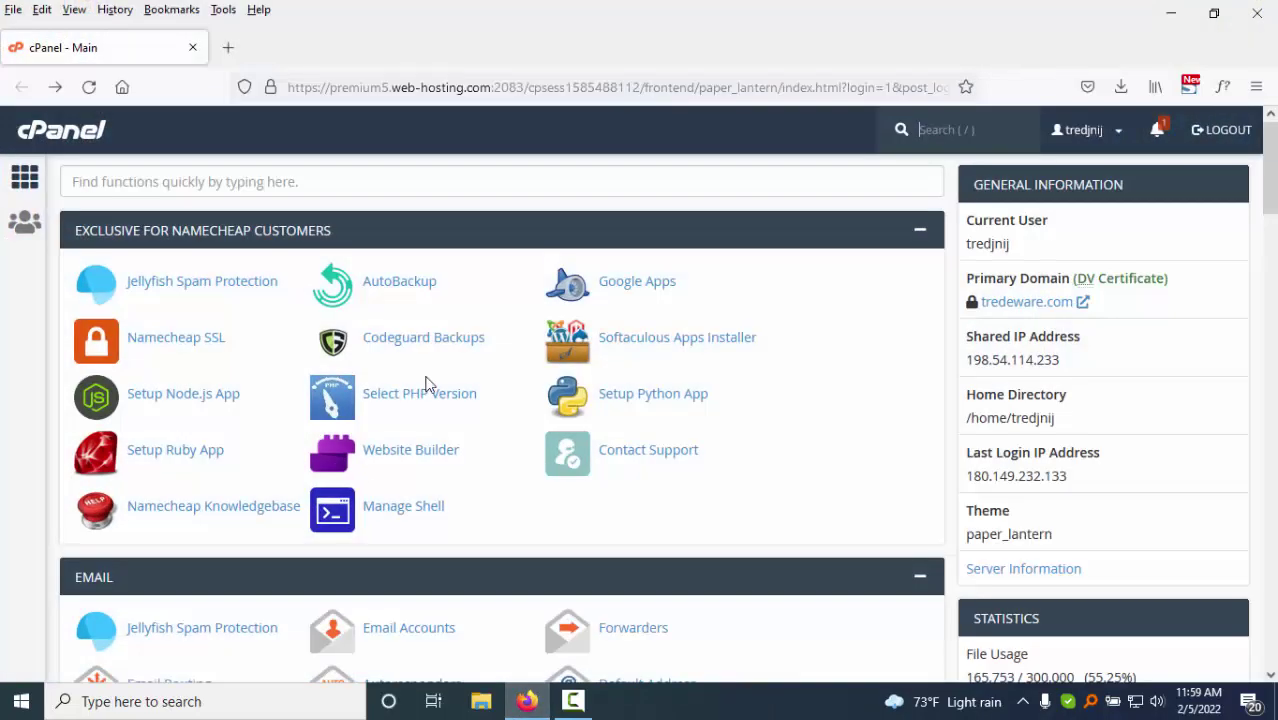
click(216, 181)
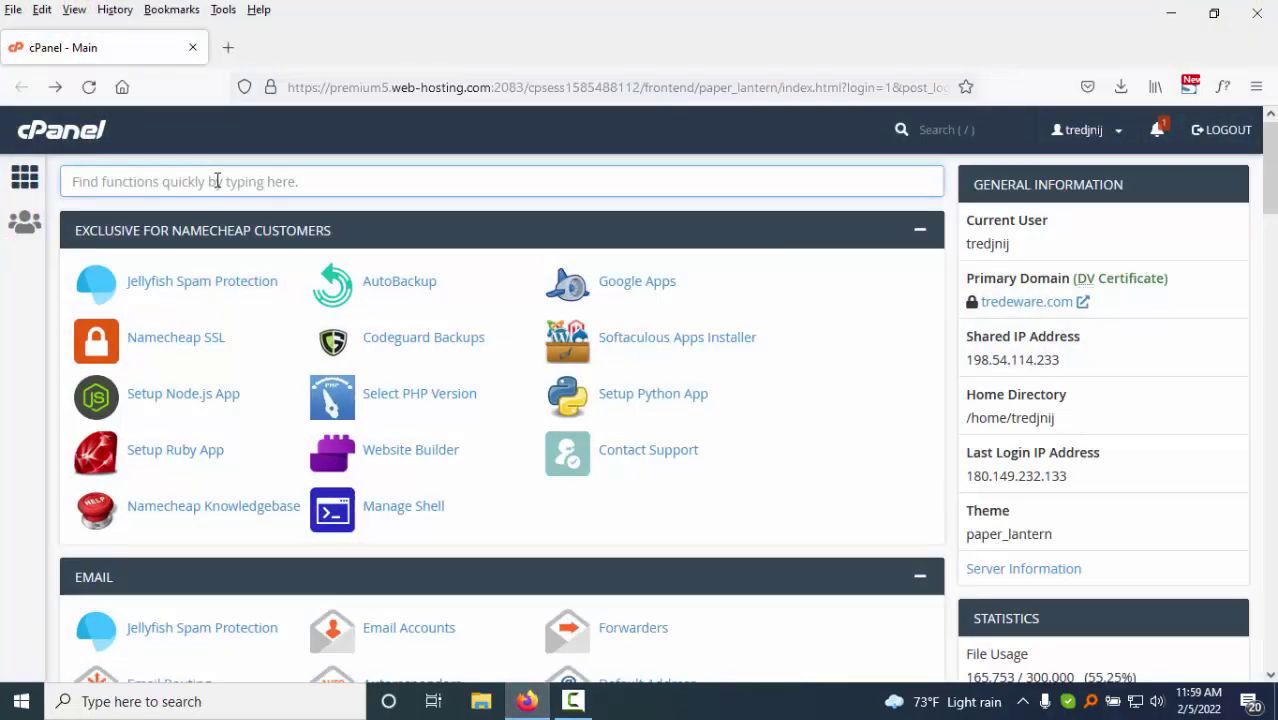
text(s)
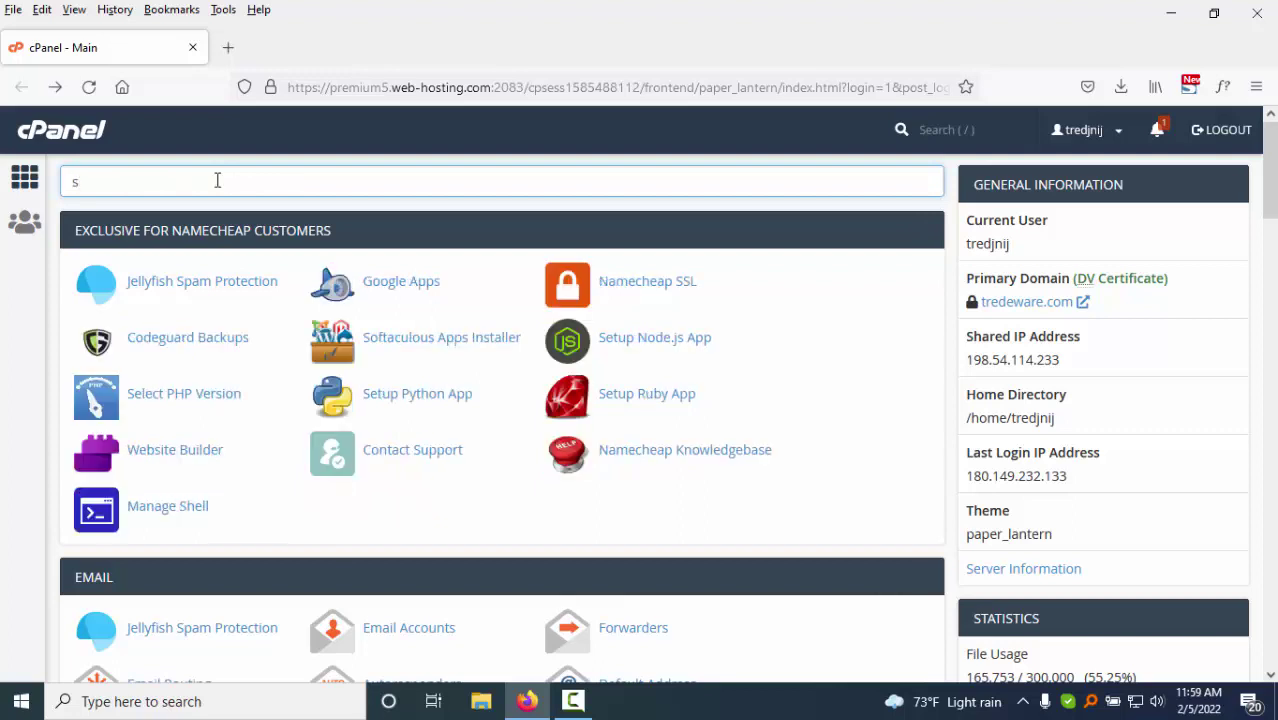
text(ub)
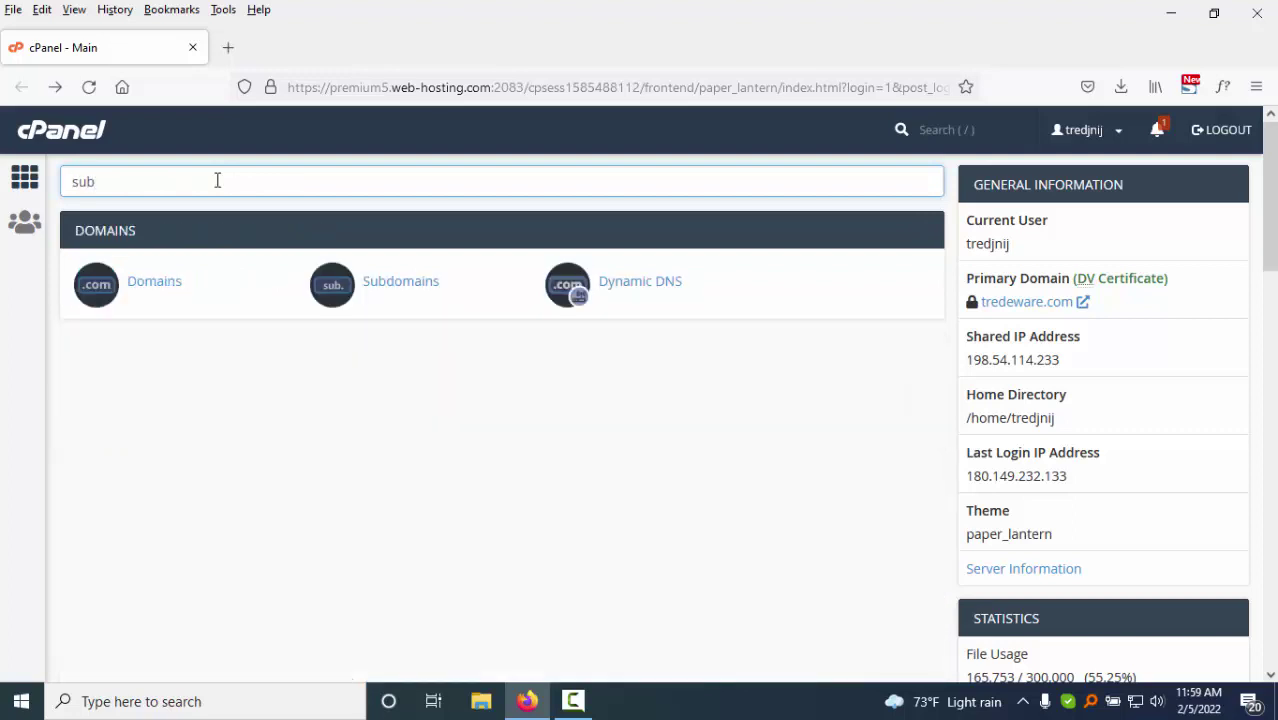
click(399, 290)
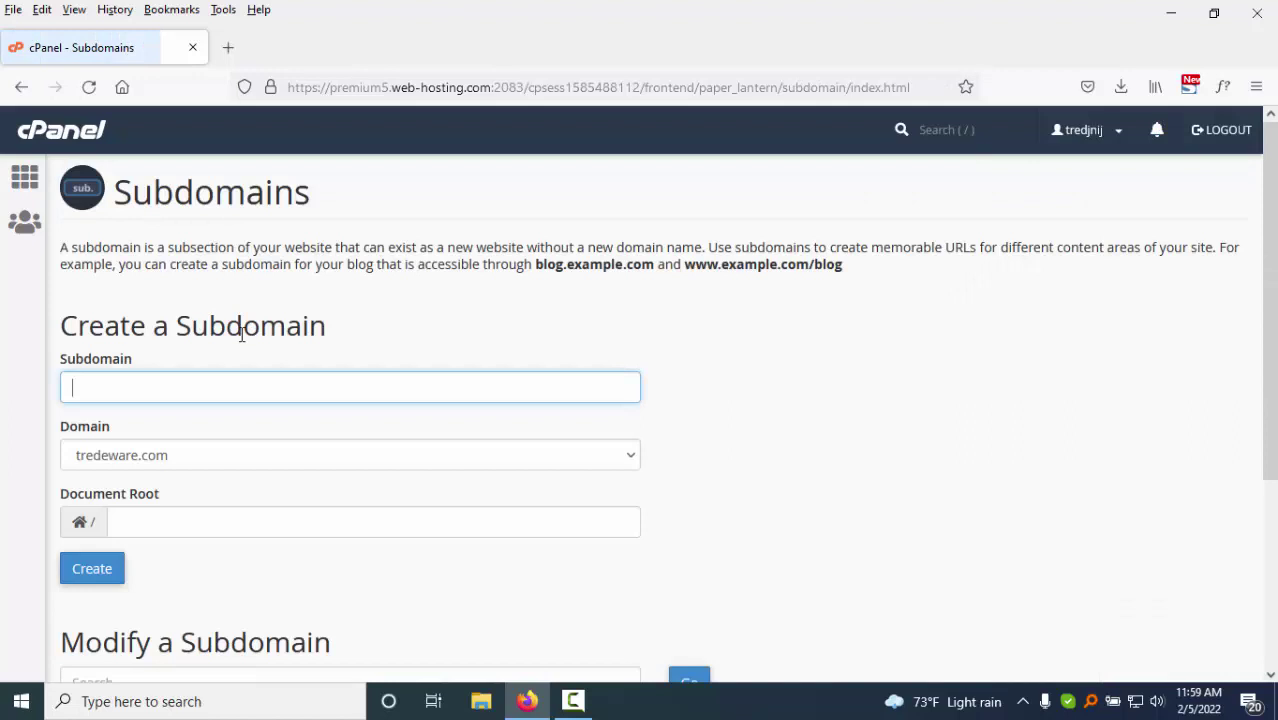
- Enter web as the name of the new subdomain under tredeware.com
scroll(195, 283, down, 2)
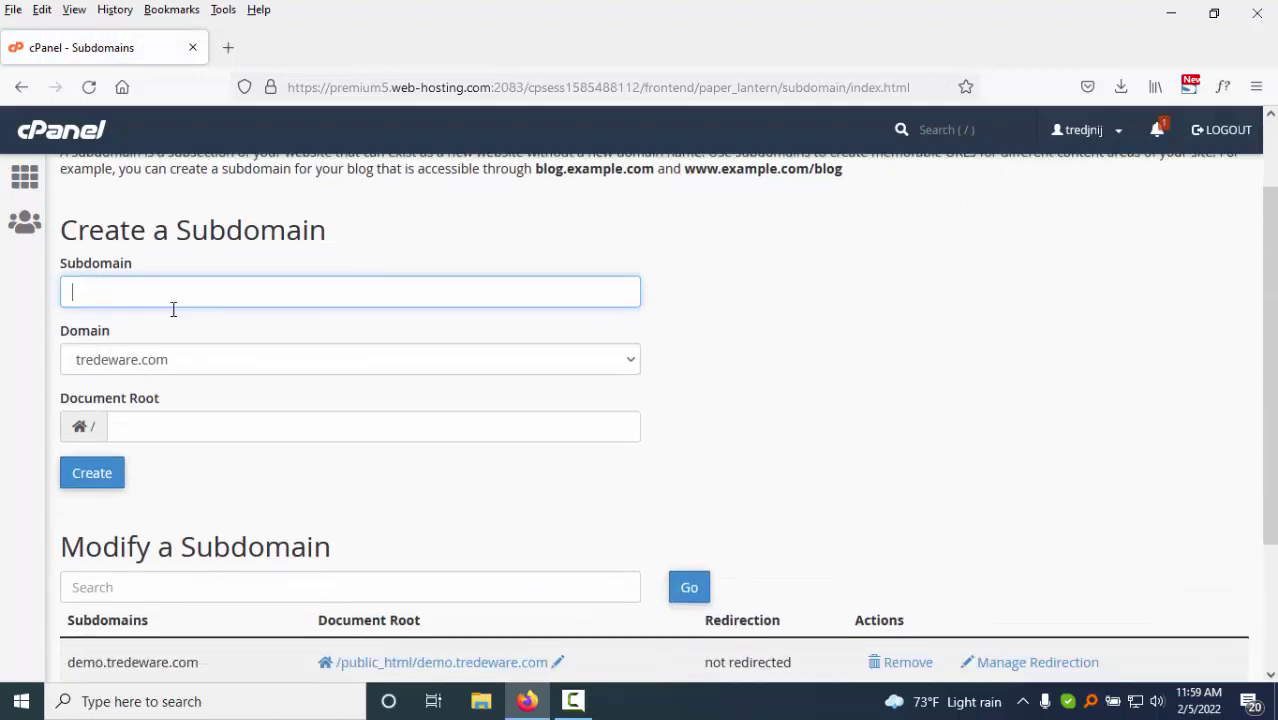
click(133, 285)
click(94, 337)
- Replace the suggested document root of the new subdomain with the public_html folder
click(145, 431)
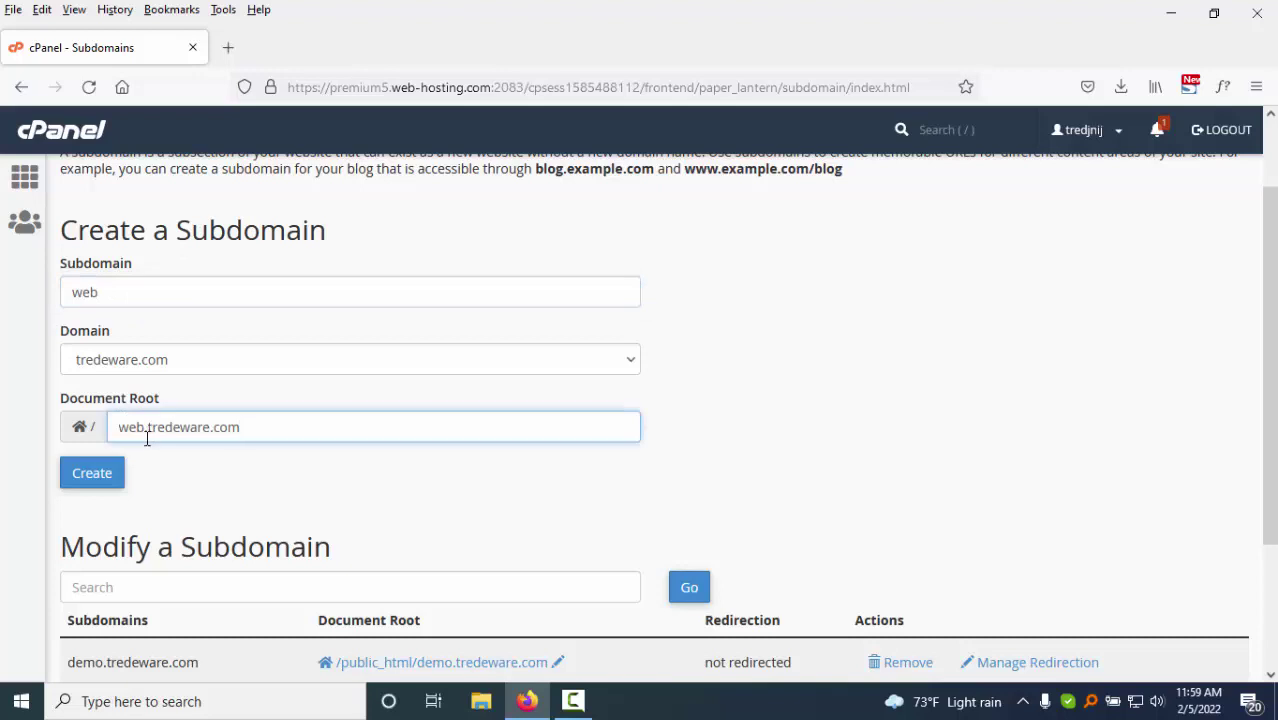
key(ctrl+a)
right_click(144, 432)
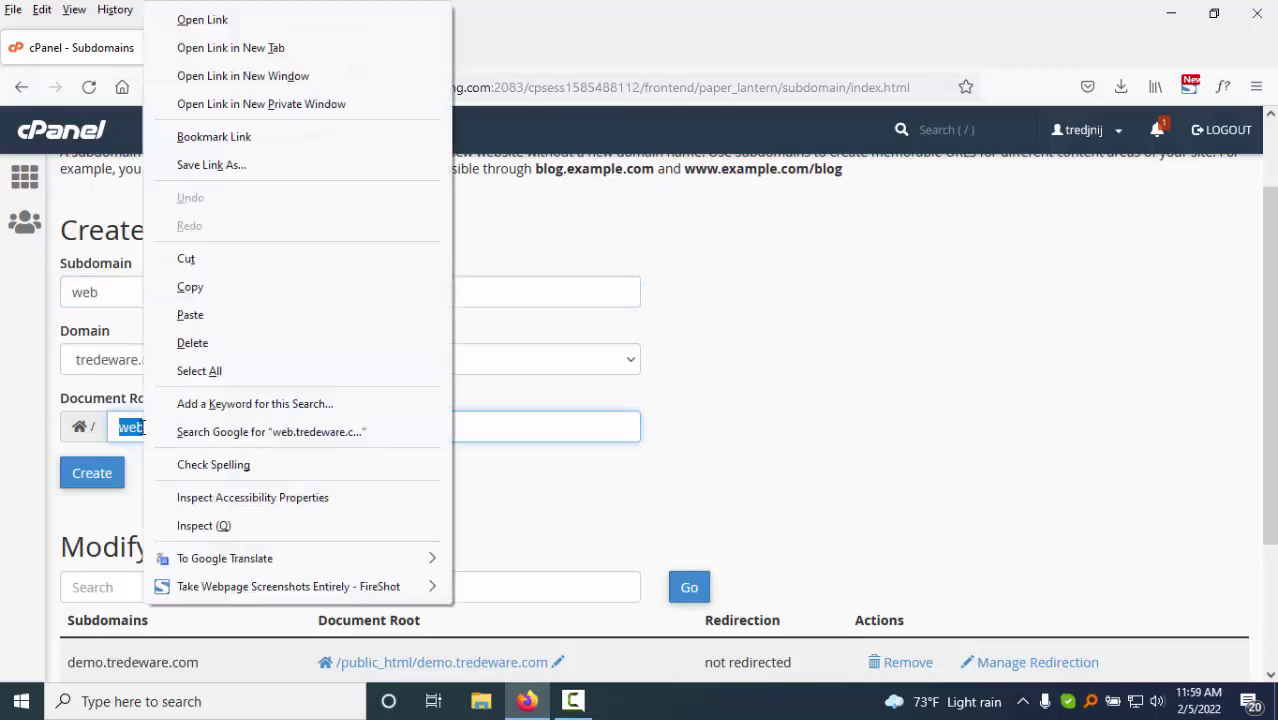
click(186, 259)
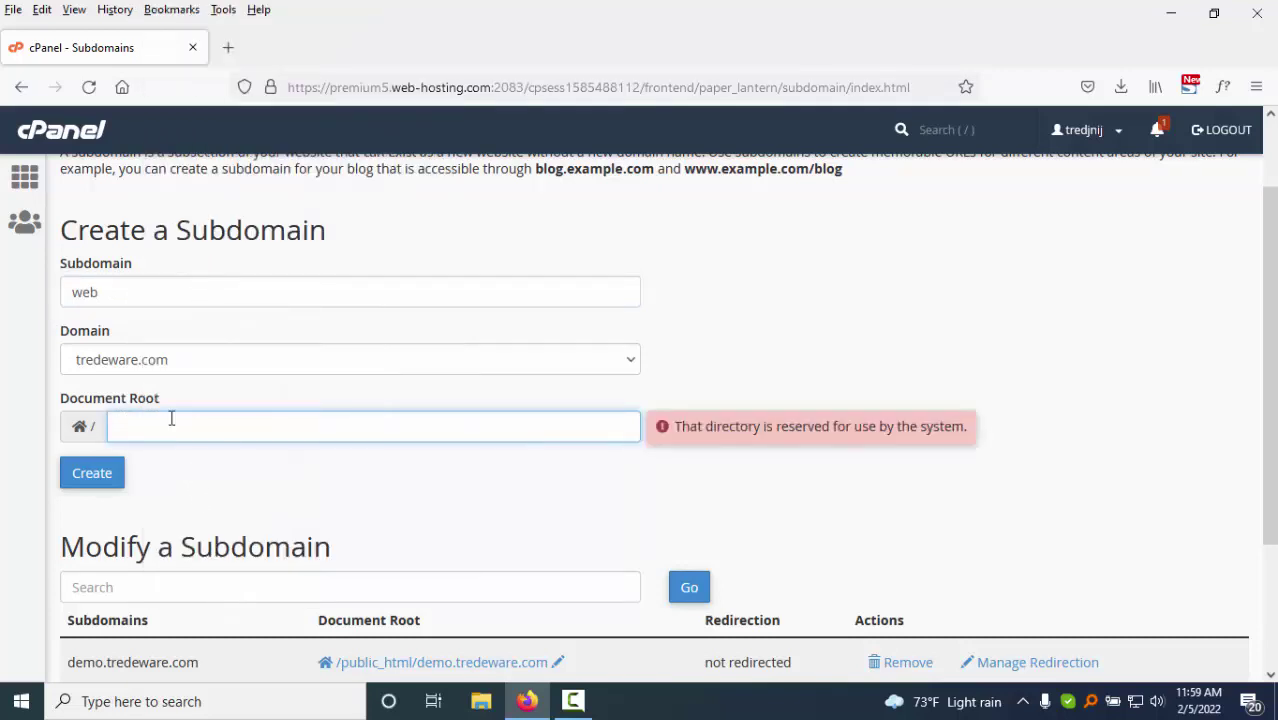
text(pu)
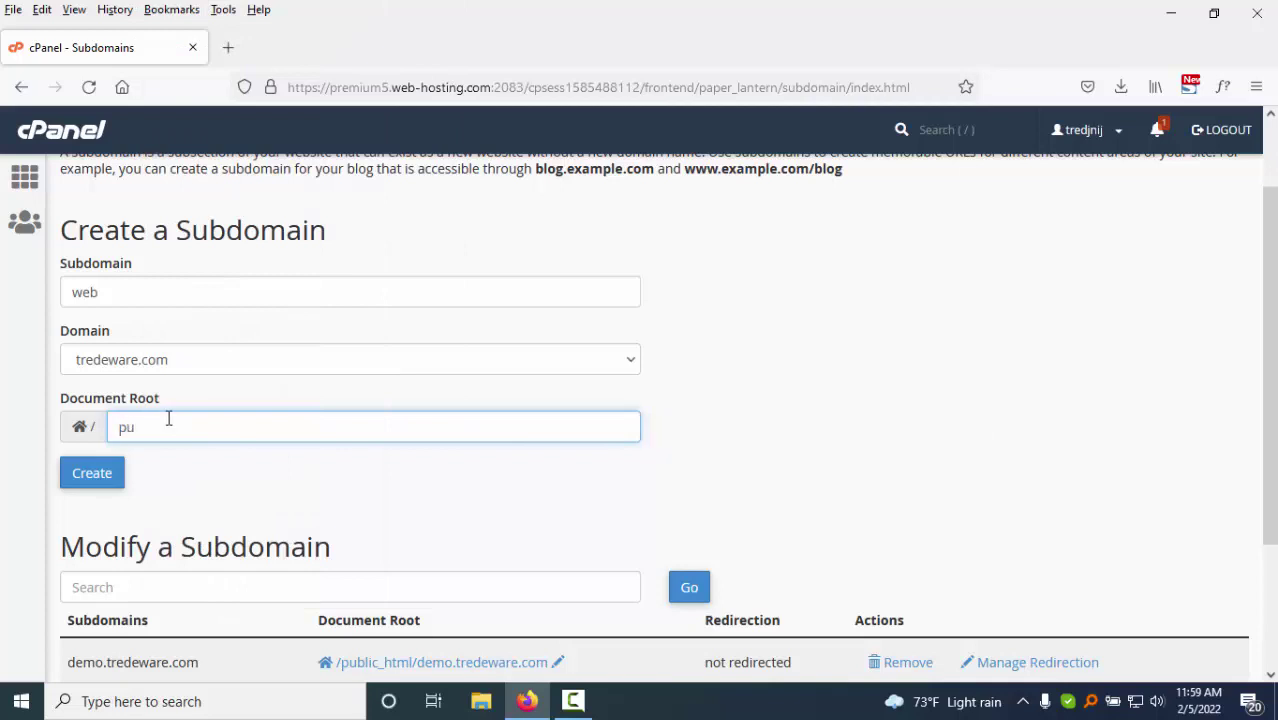
text(b)
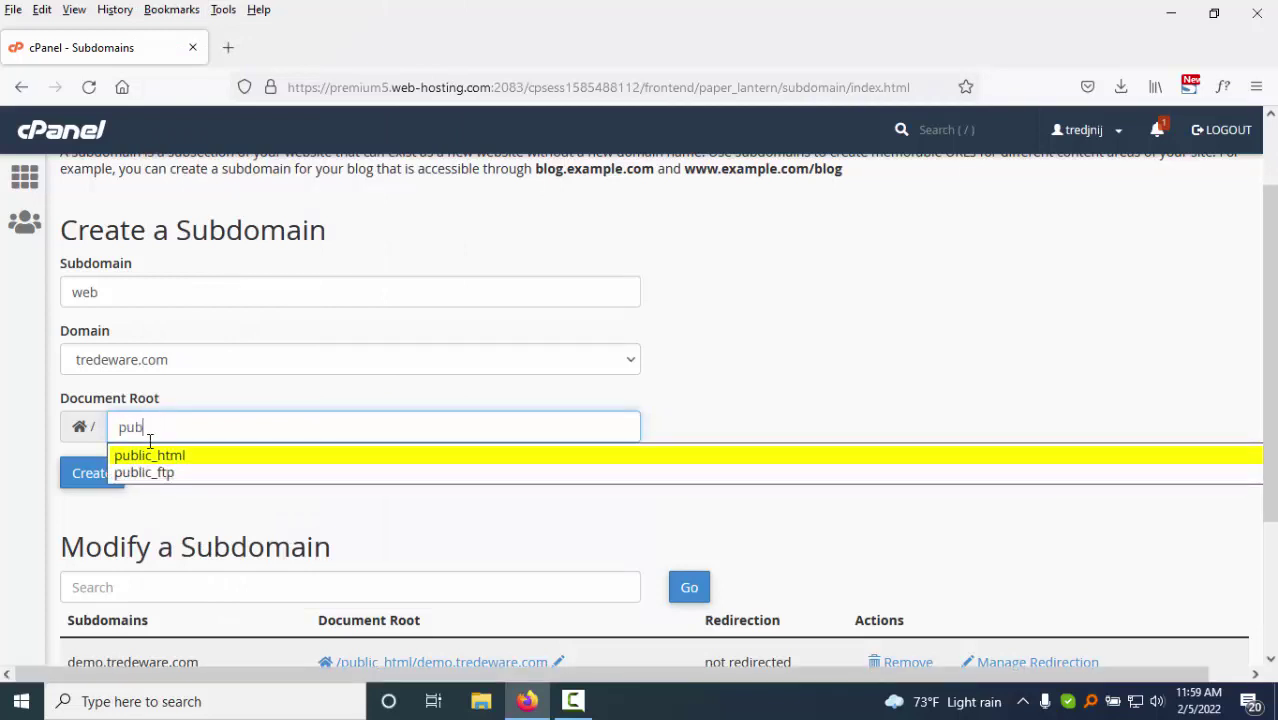
click(145, 458)
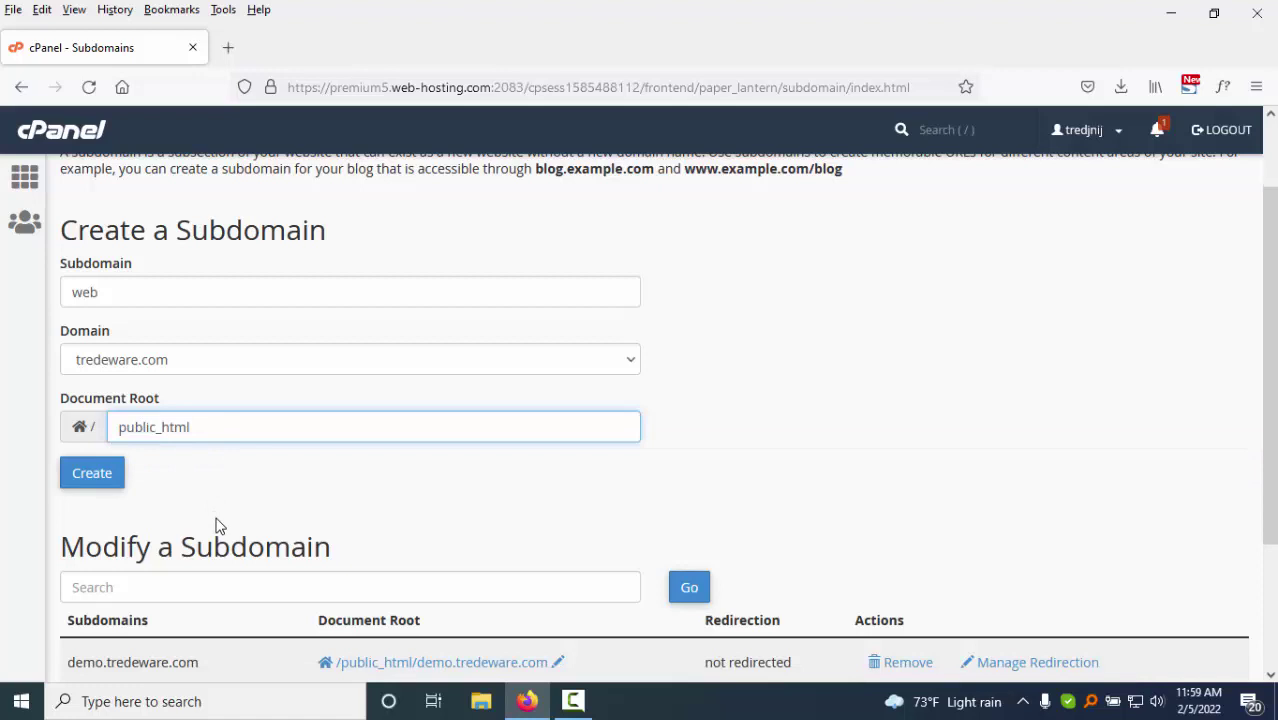
- Extend the document root path with /web.tredeware.com so it reads public_html/web.tredeware.com
right_click(217, 424)
click(265, 163)
text(/web.tredeware.com)
click(198, 486)
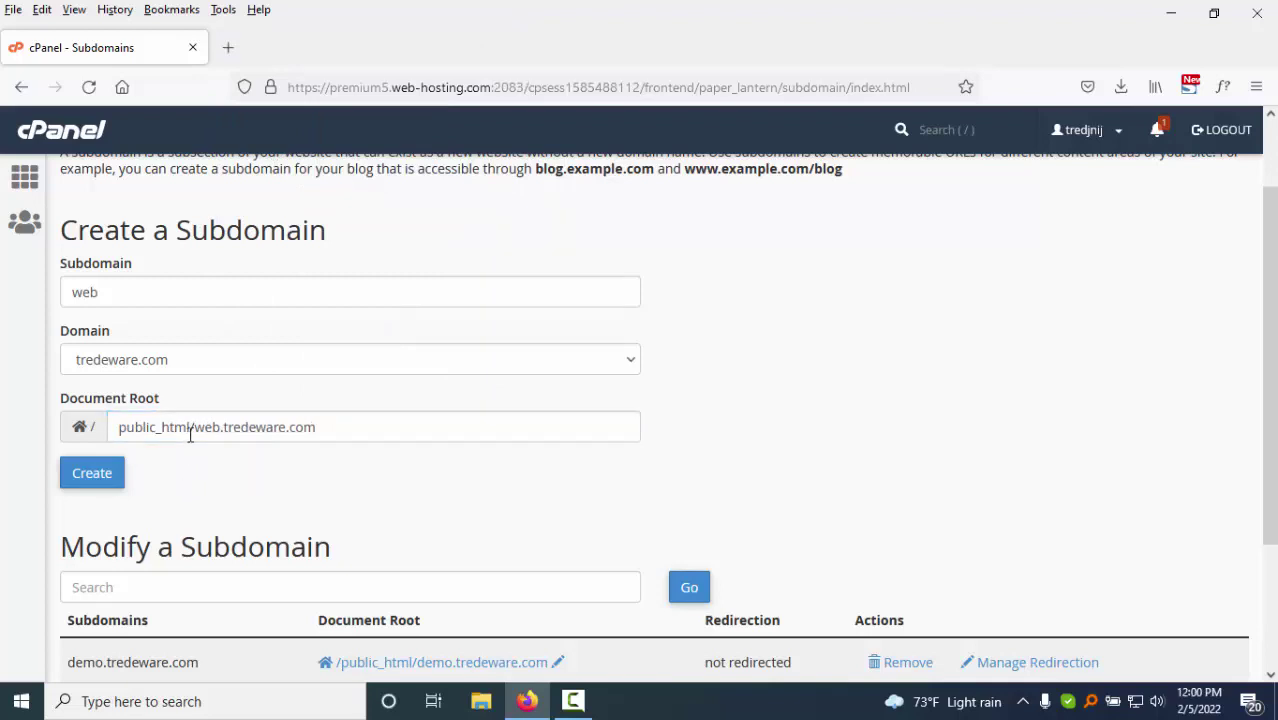
- Check the document root path and create the web subdomain
click(128, 429)
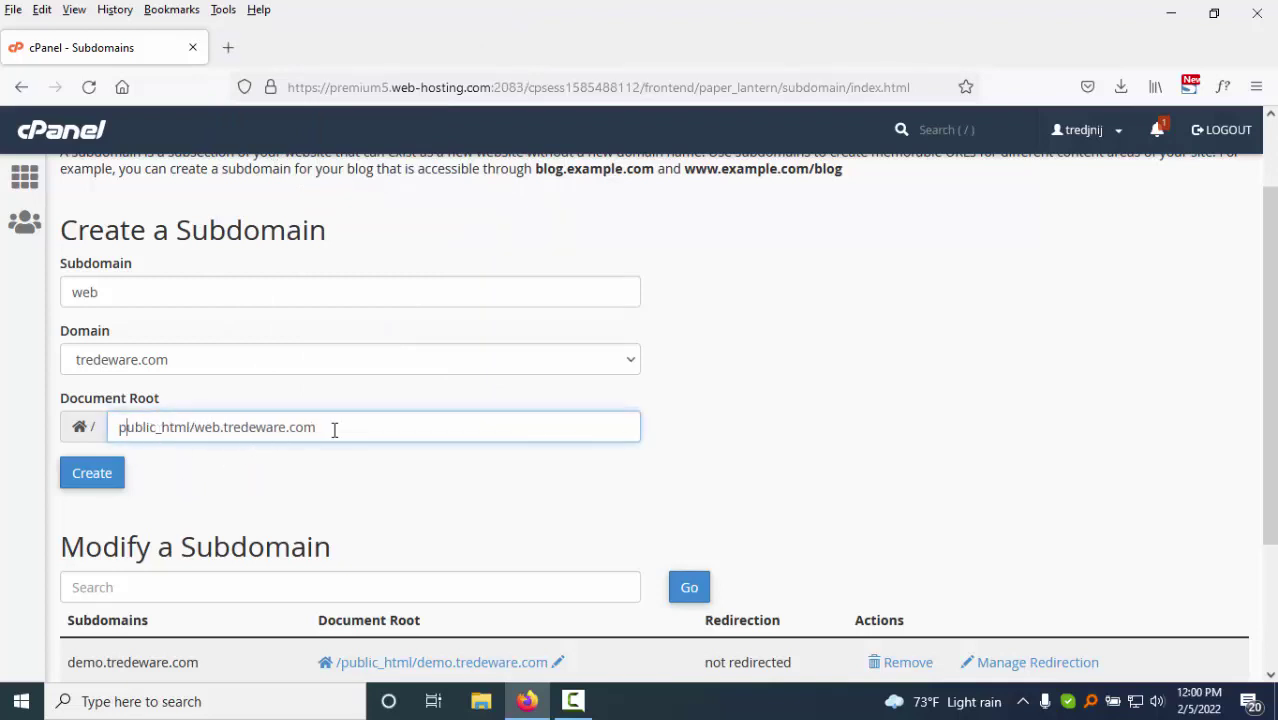
drag(314, 429, 197, 432)
click(212, 474)
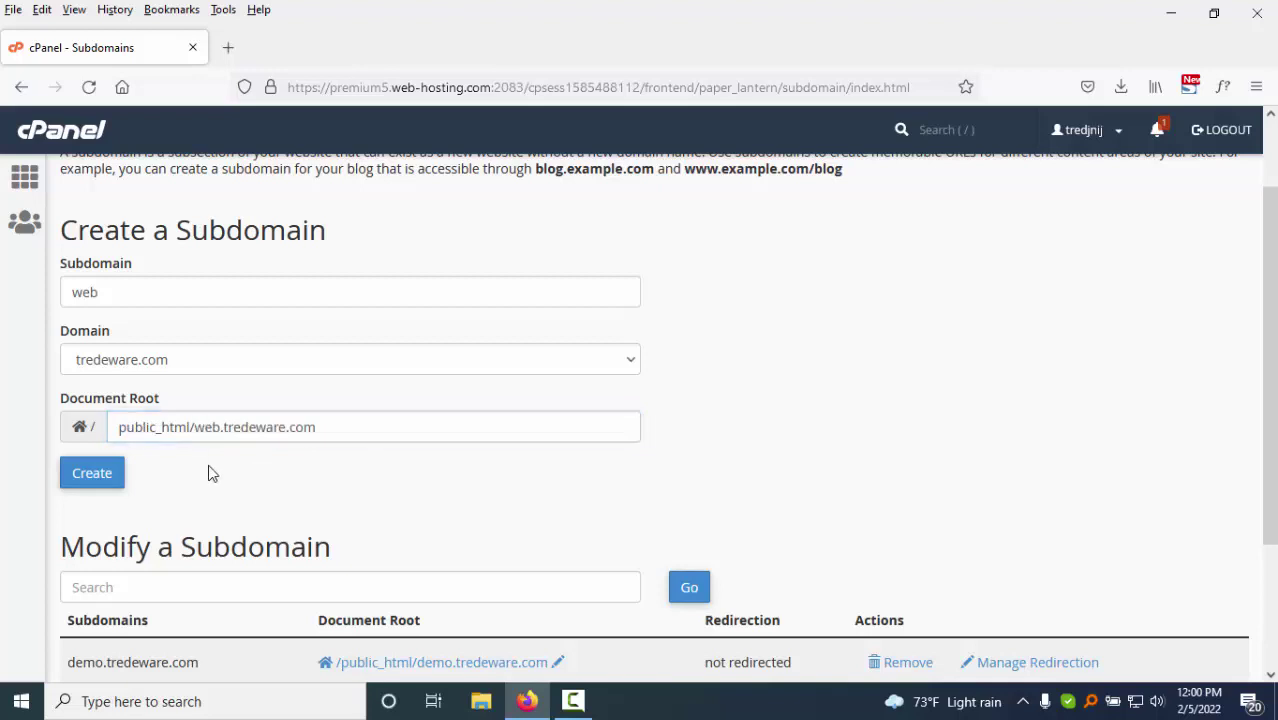
click(87, 472)
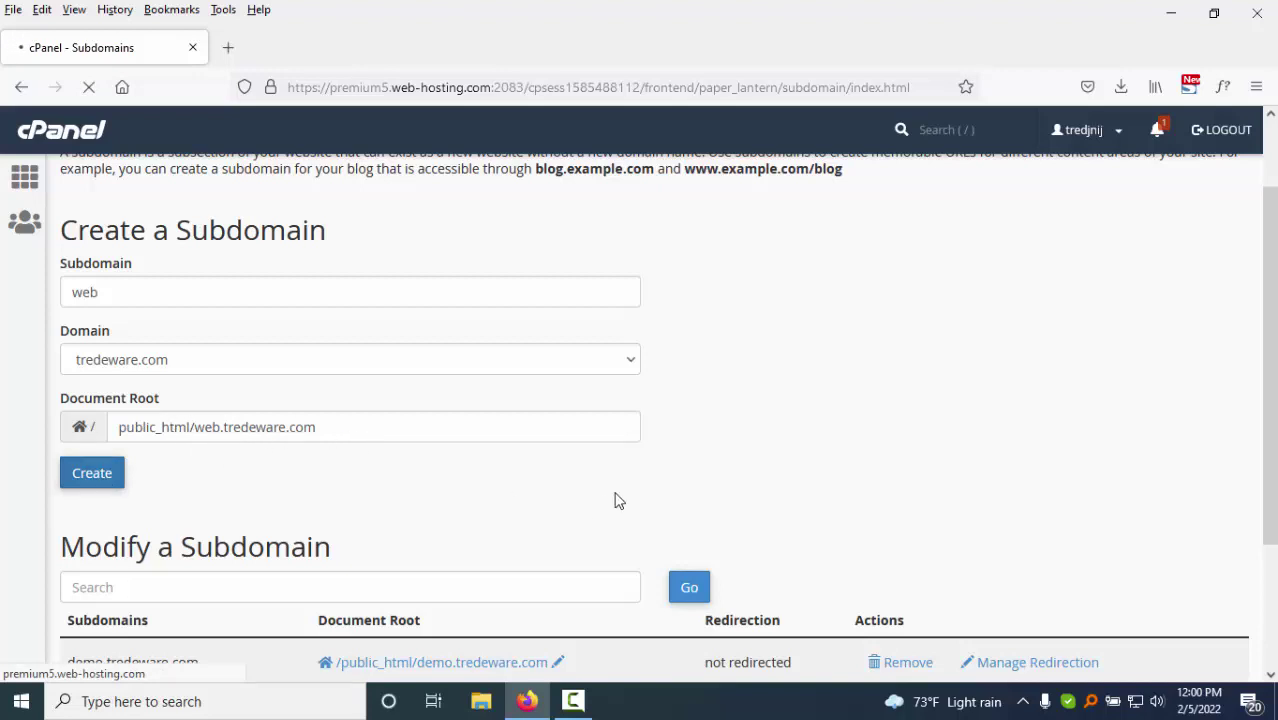
scroll(622, 495, down, 2)
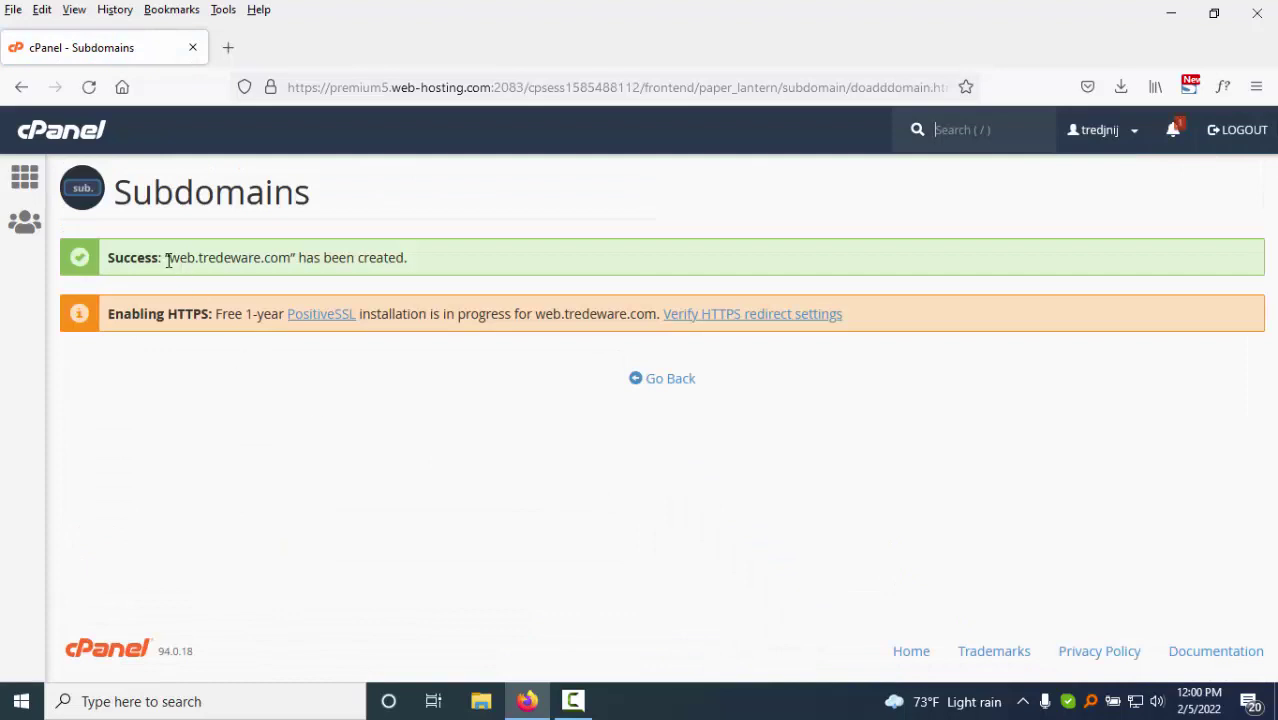
- Copy the web.tredeware.com address from the success message and visit it in a new browser tab
mouse_move(168, 260)
mouse_down()
mouse_move(306, 258)
mouse_move(170, 280)
mouse_up()
click(296, 258)
right_click(207, 262)
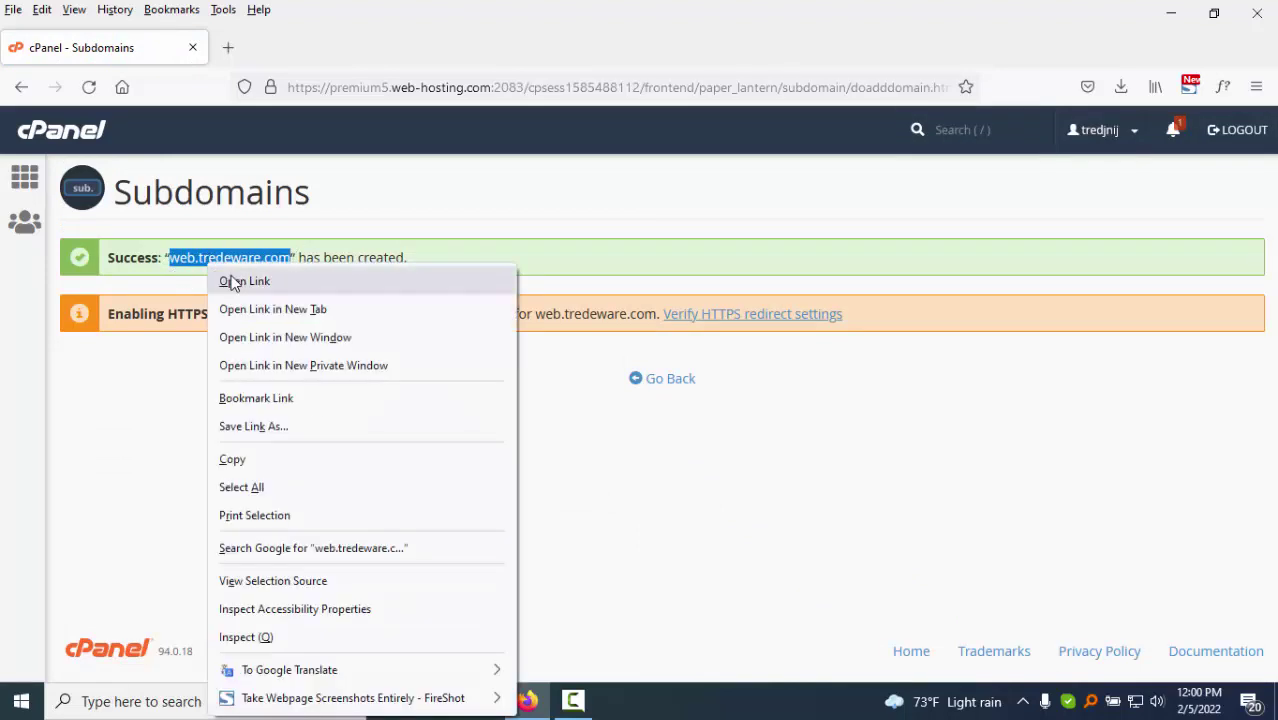
click(240, 459)
click(228, 47)
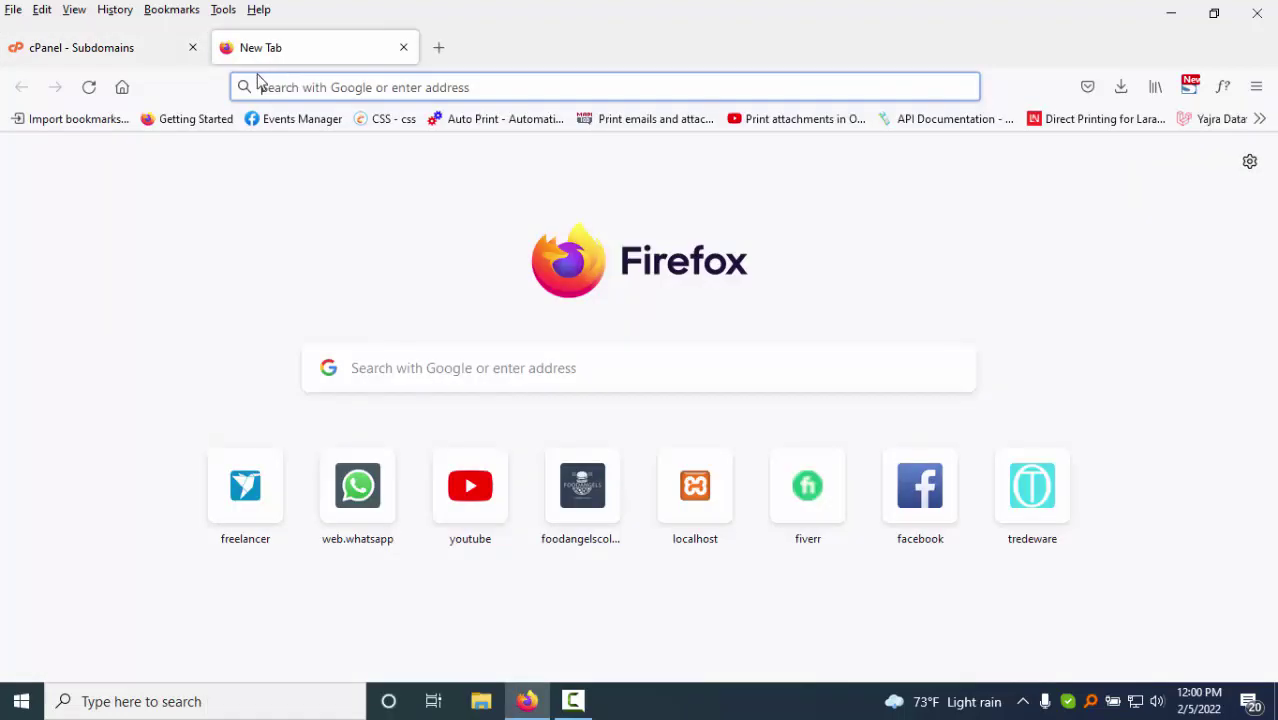
right_click(296, 86)
click(308, 218)
key(Return)
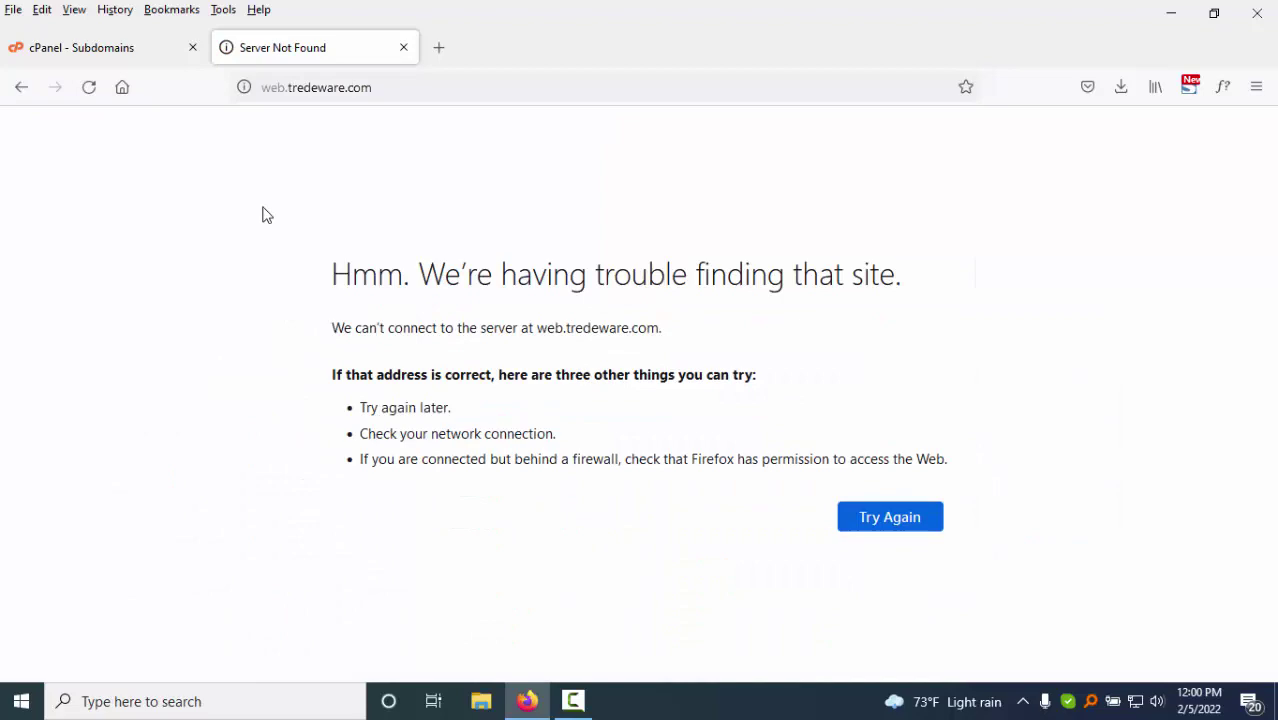
- Go back to cPanel, look over the Subdomains page, and return to the cPanel home page
click(88, 47)
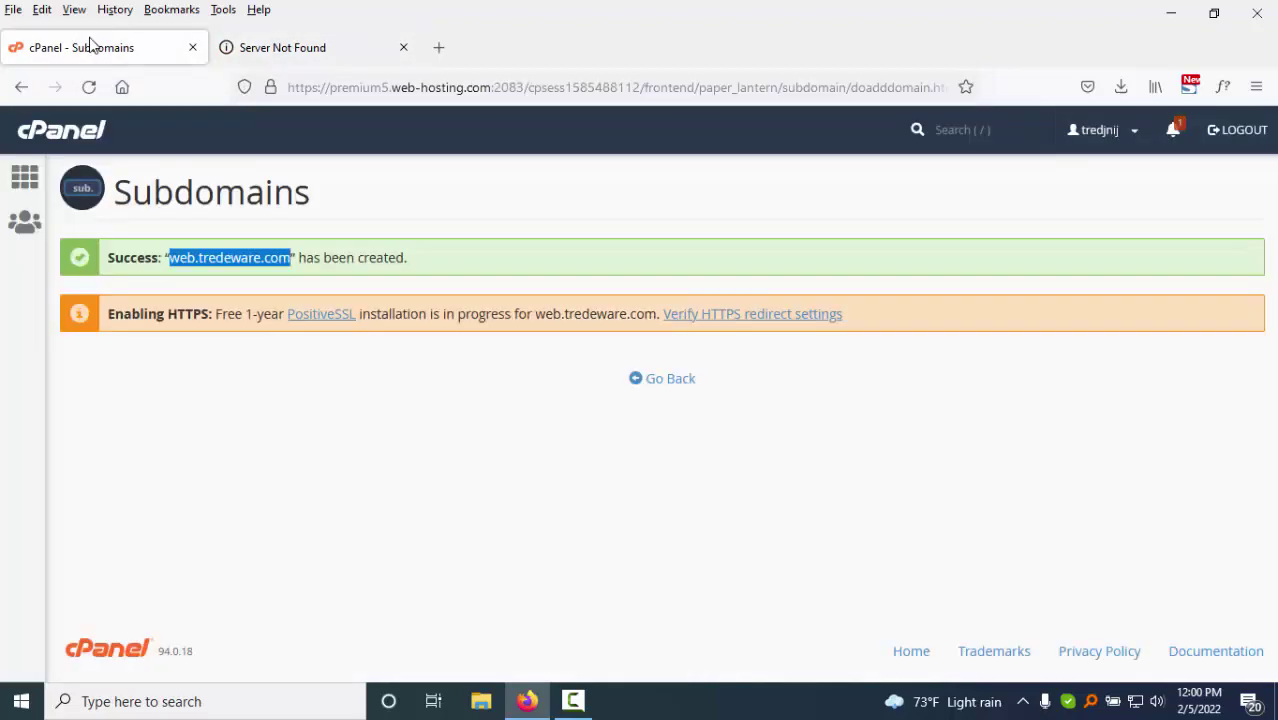
click(681, 377)
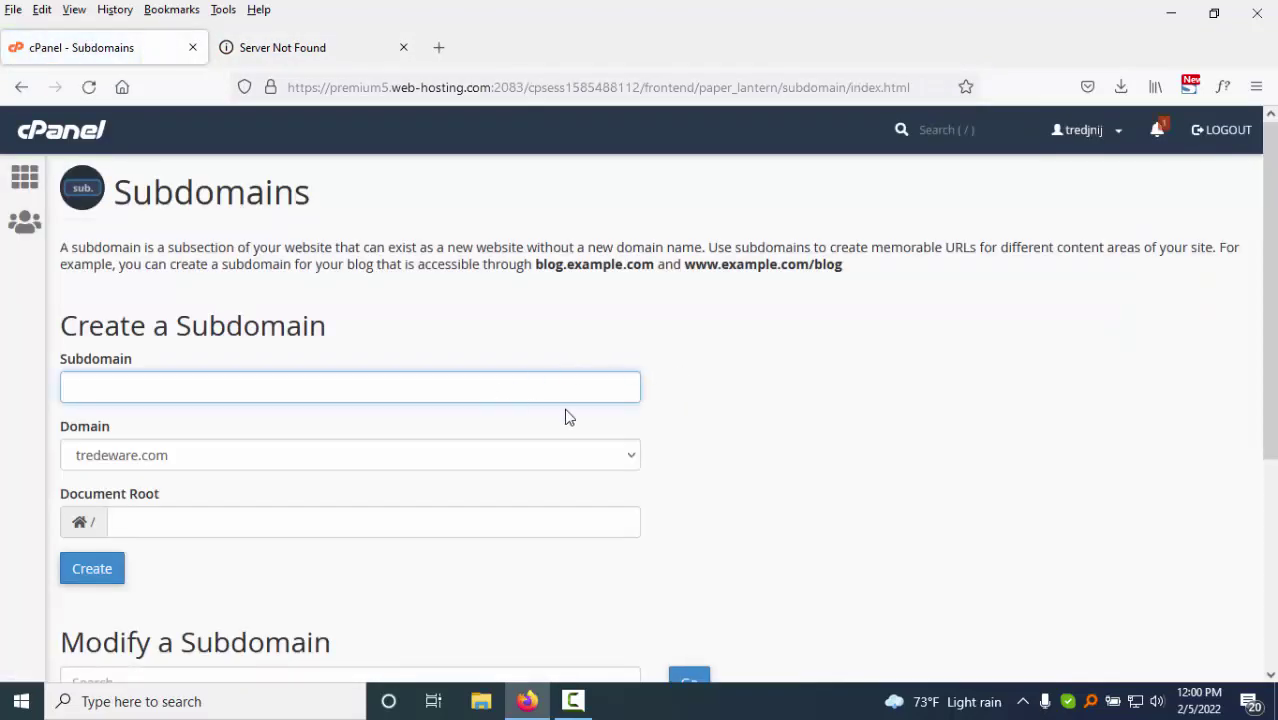
scroll(599, 428, down, 3)
scroll(599, 428, up, 3)
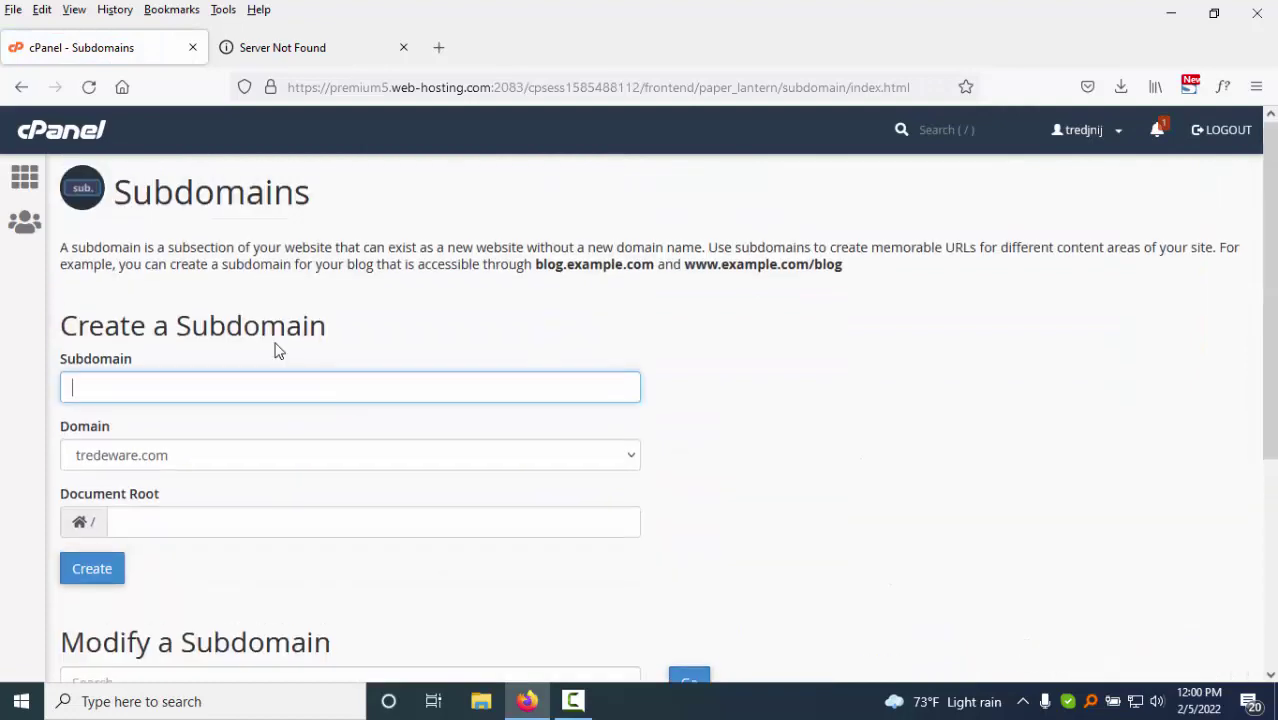
click(26, 186)
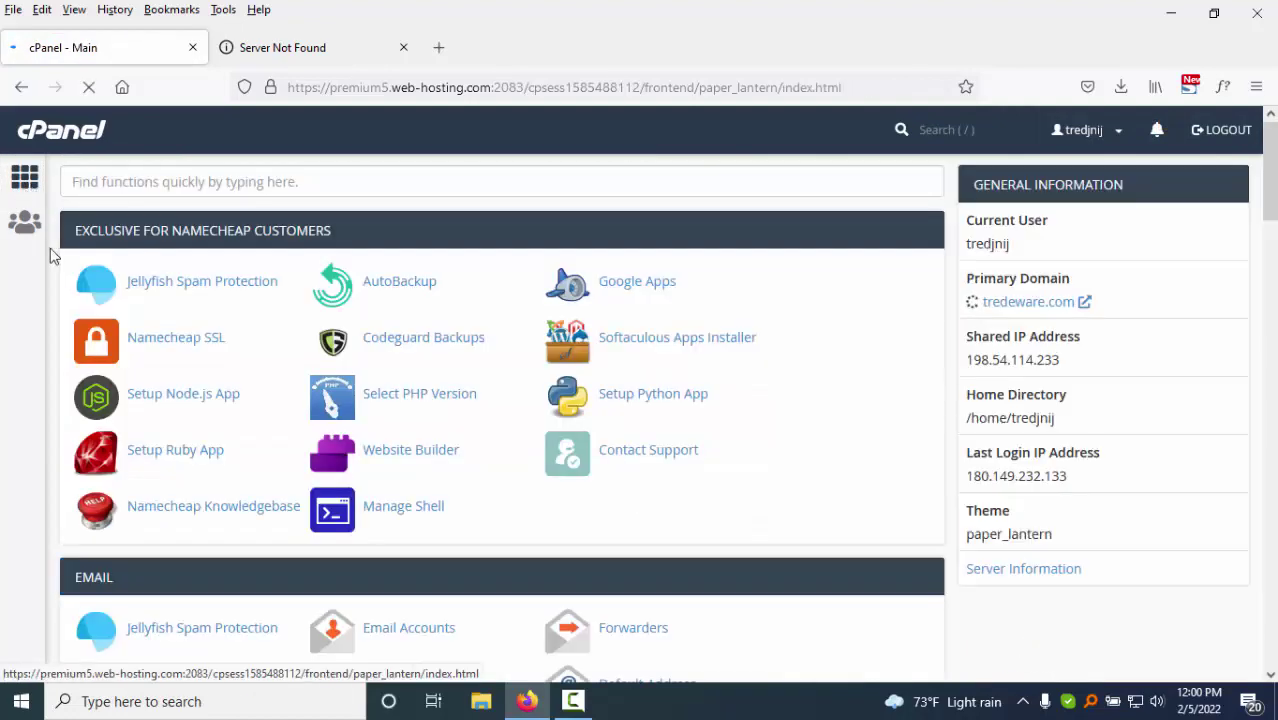
click(71, 141)
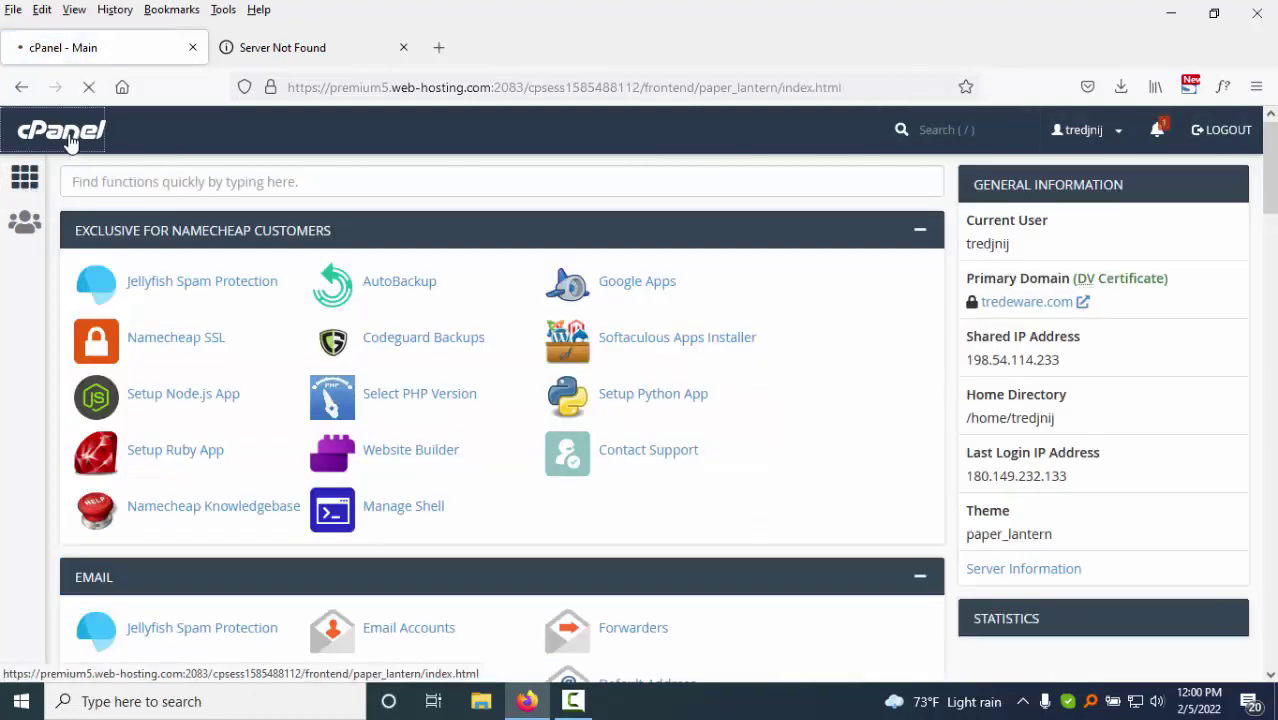
- Open the Namecheap account panel and go to the management page of tredeware.com
click(346, 90)
text(n)
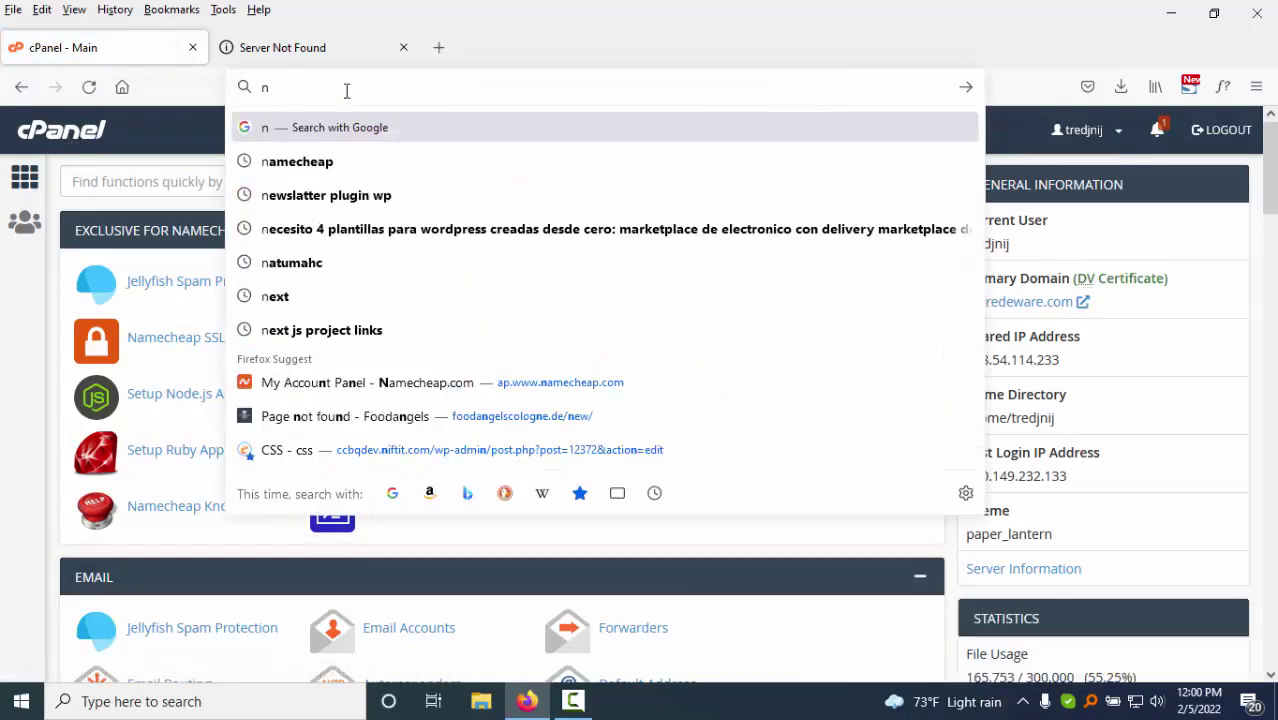
click(345, 382)
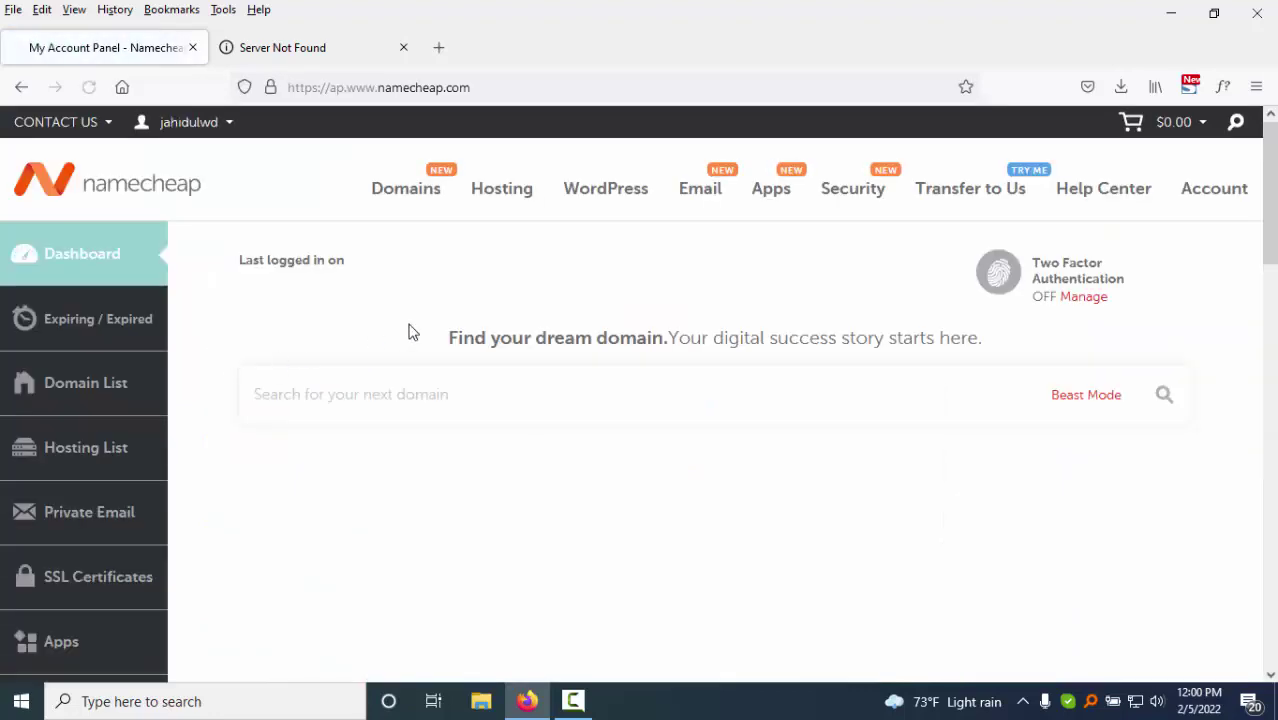
scroll(620, 402, down, 2)
click(1168, 369)
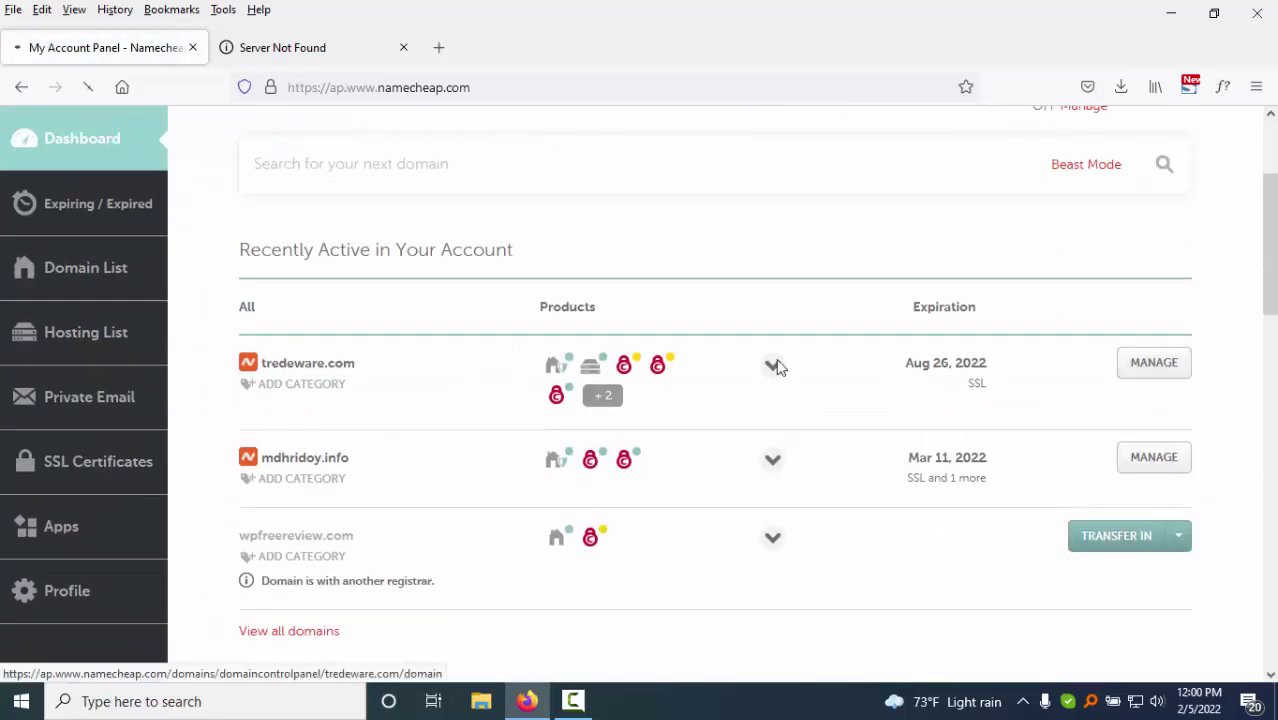
scroll(414, 351, down, 3)
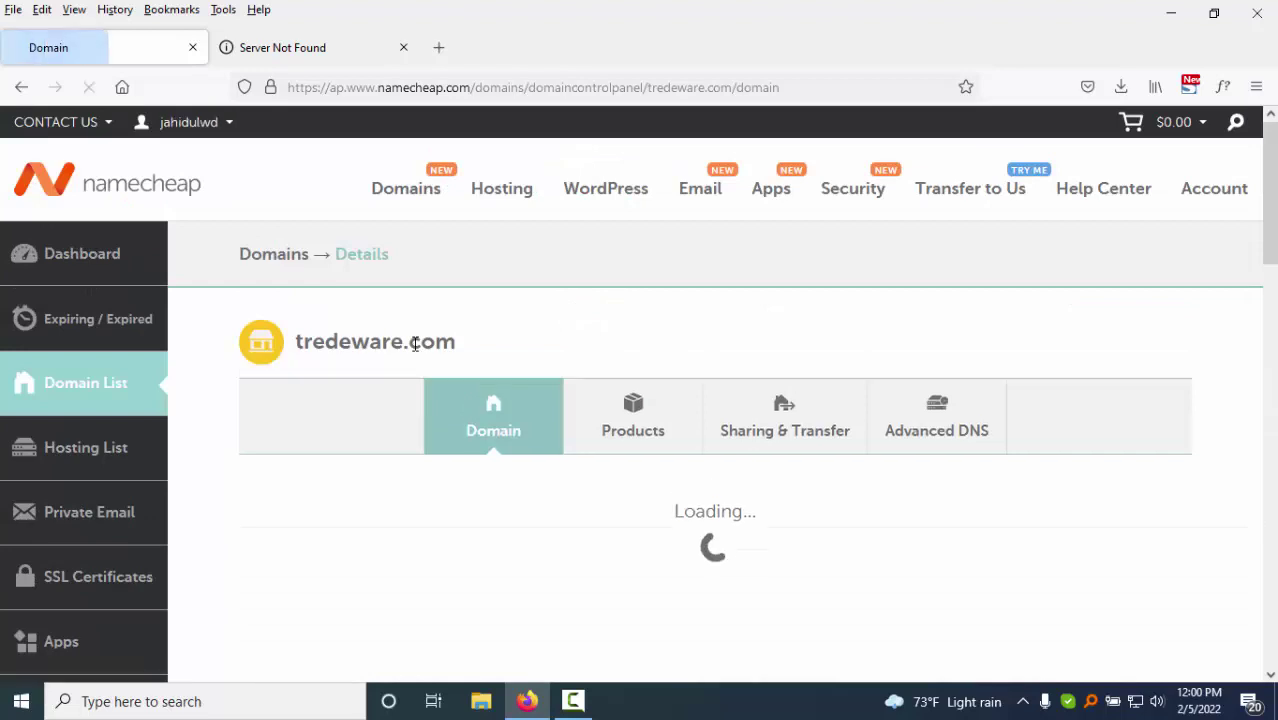
- Open the Advanced DNS settings of tredeware.com and expand the list of host records
scroll(886, 318, down, 1)
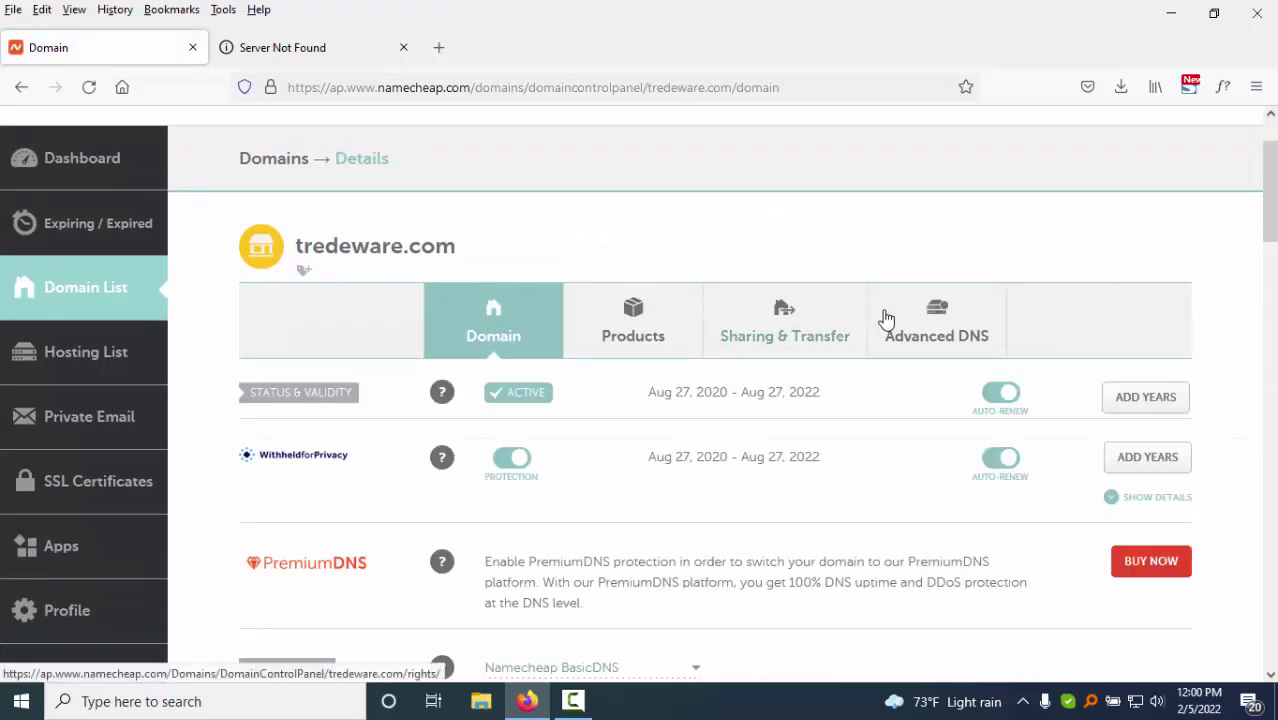
click(936, 346)
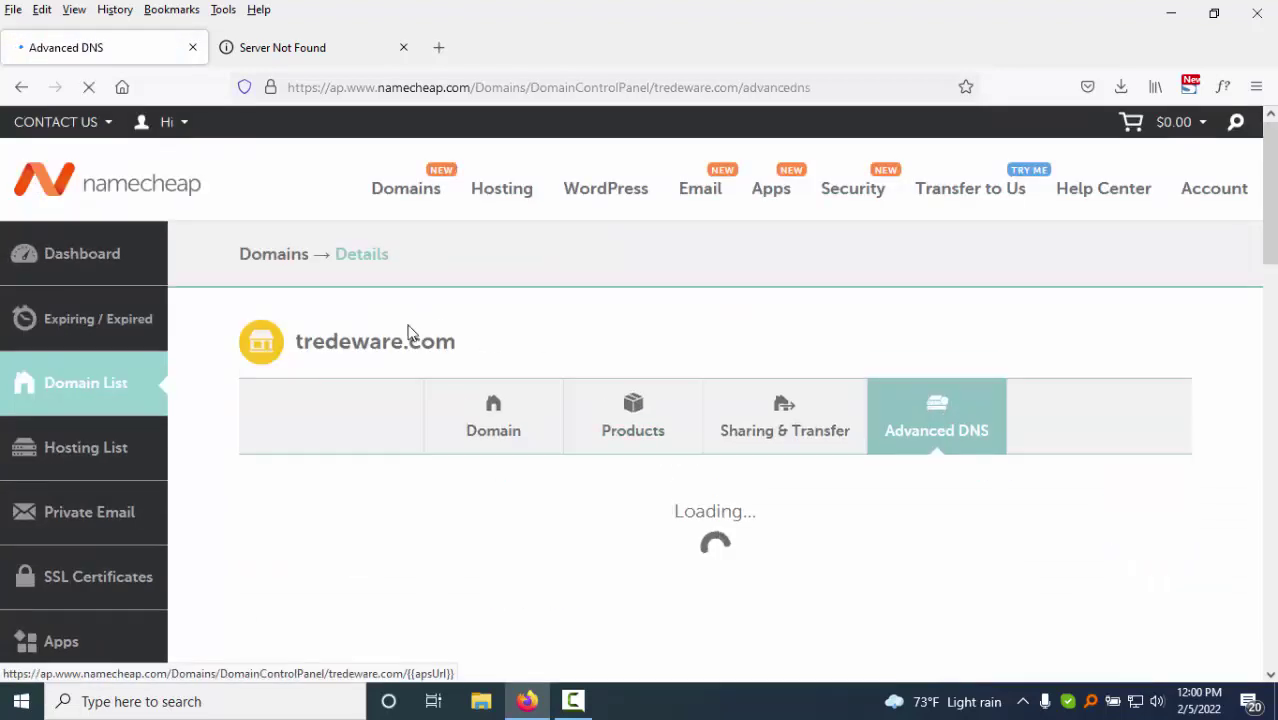
scroll(410, 328, down, 6)
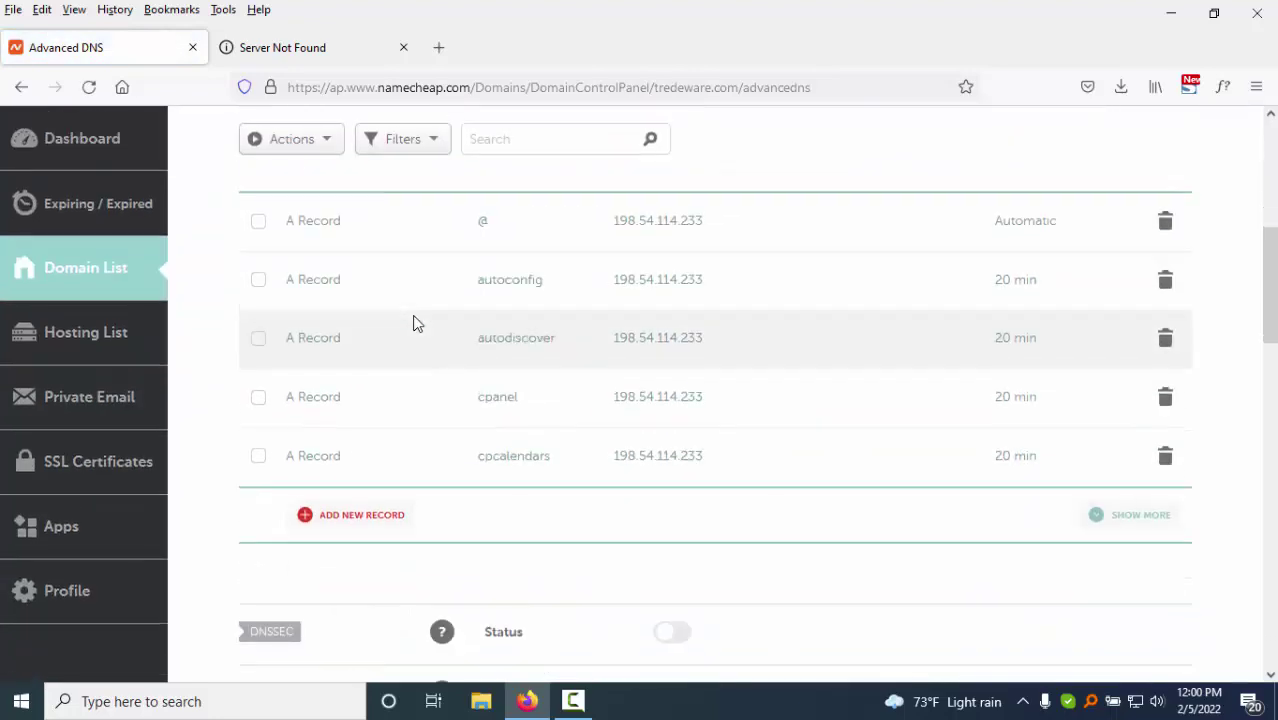
click(383, 428)
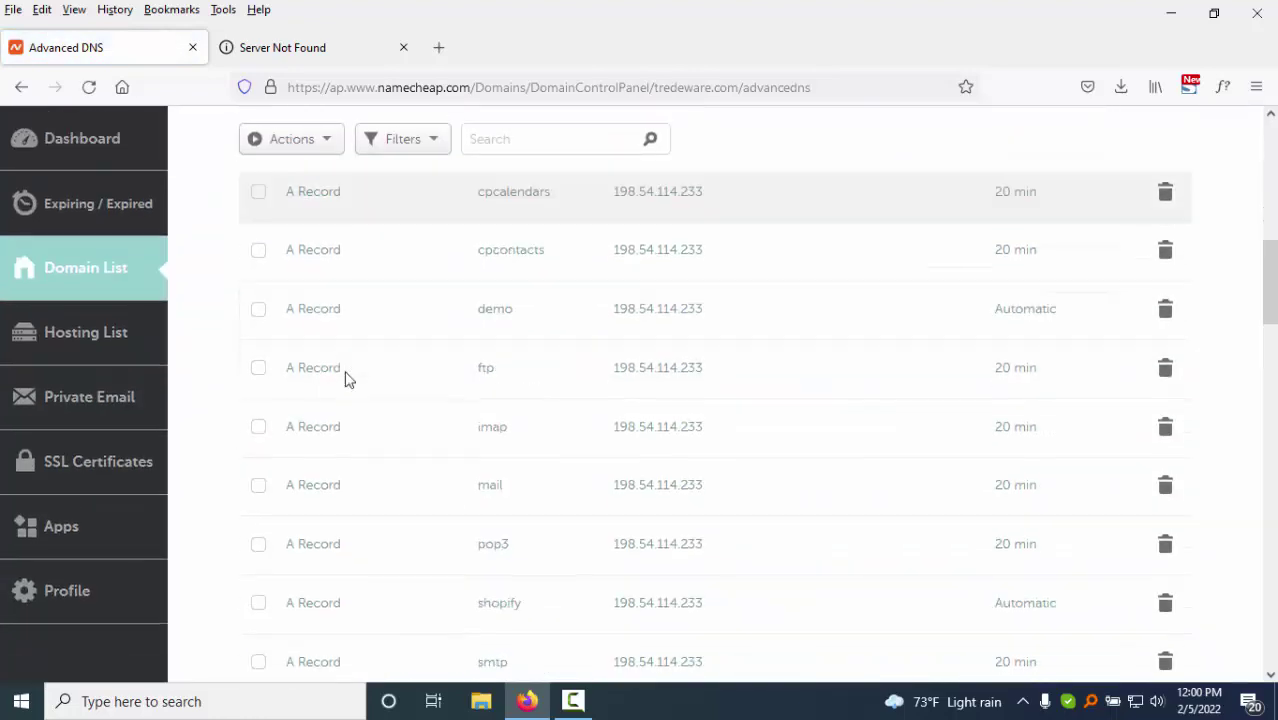
- Add a new A Record to the host records of tredeware.com and enter web as its host
click(325, 212)
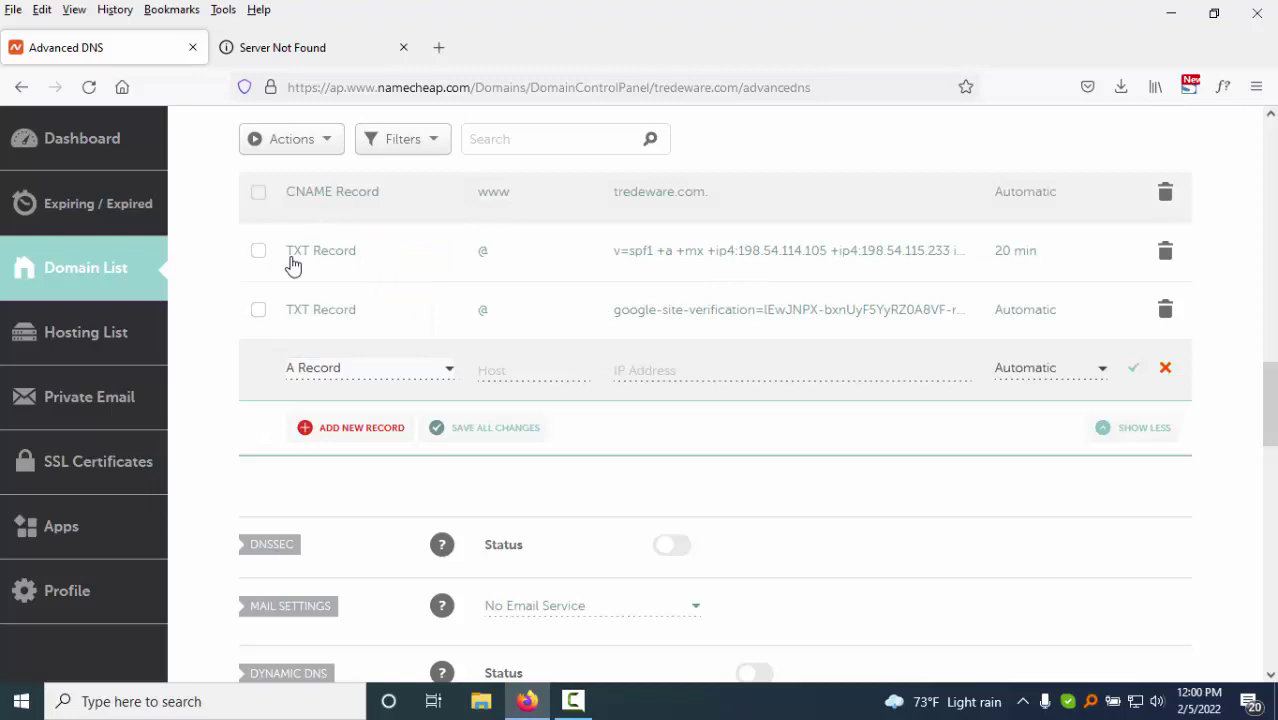
scroll(320, 465, up, 2)
scroll(645, 372, up, 2)
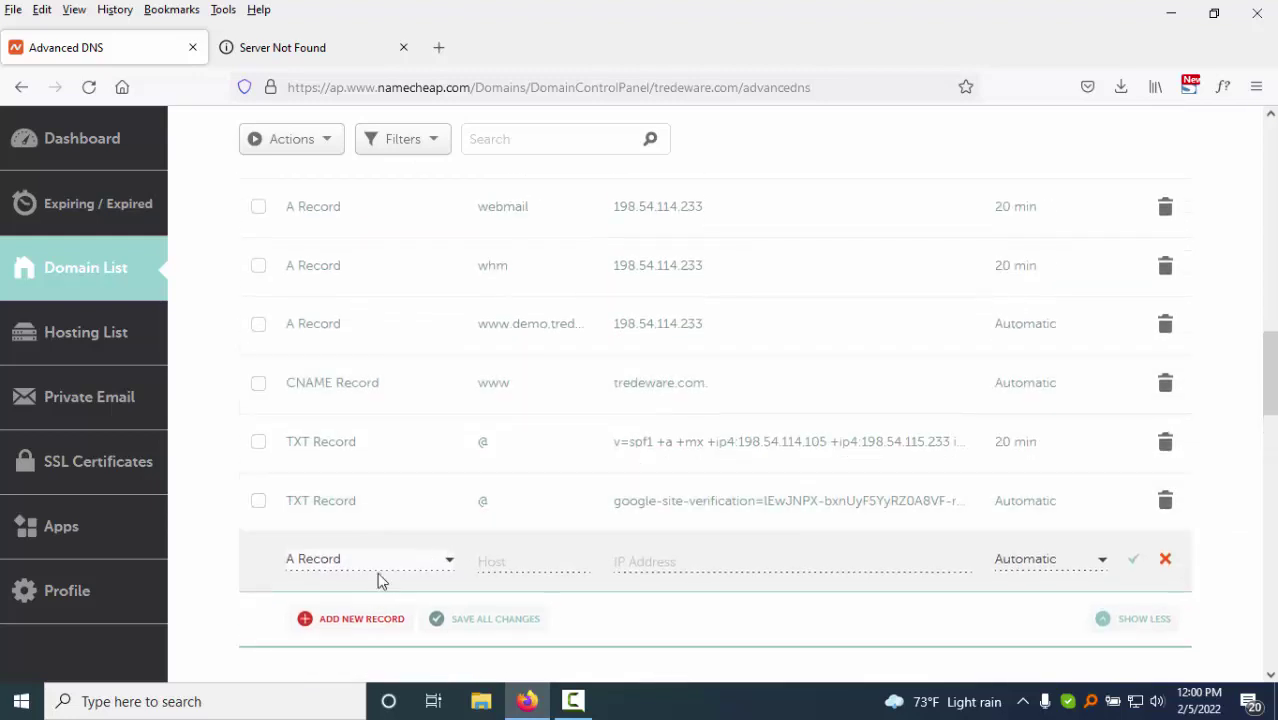
click(511, 560)
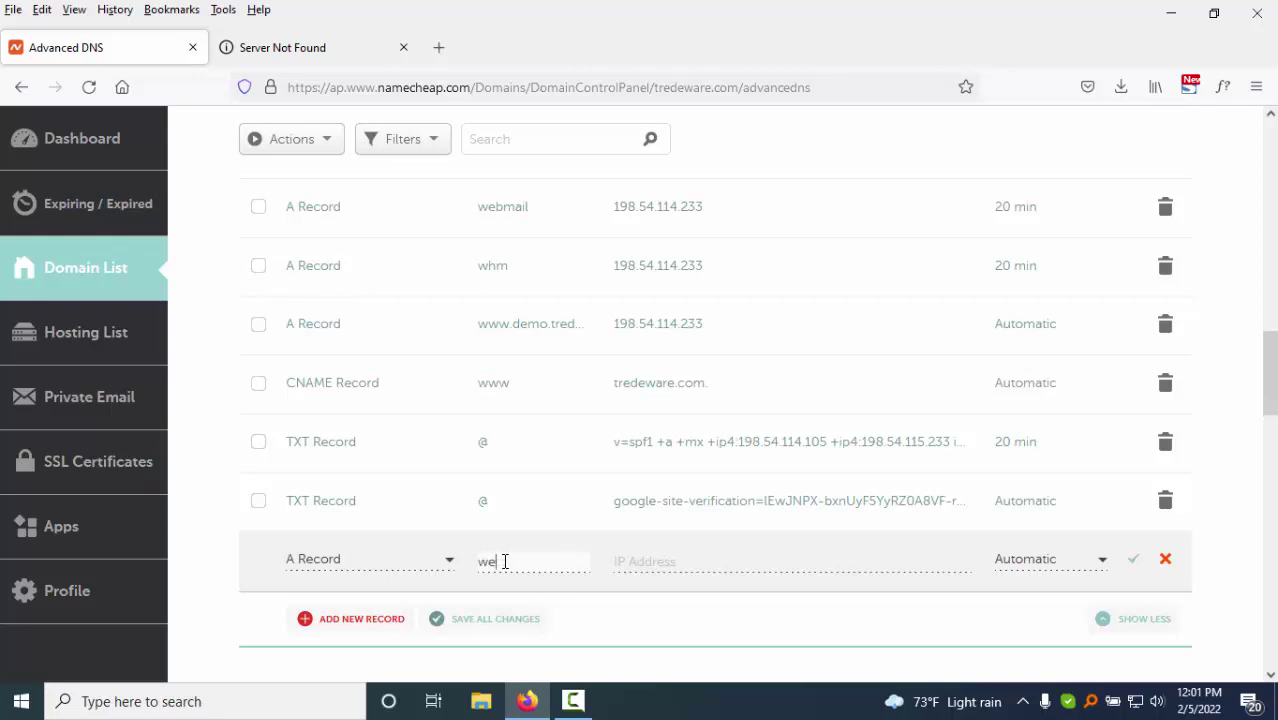
click(666, 561)
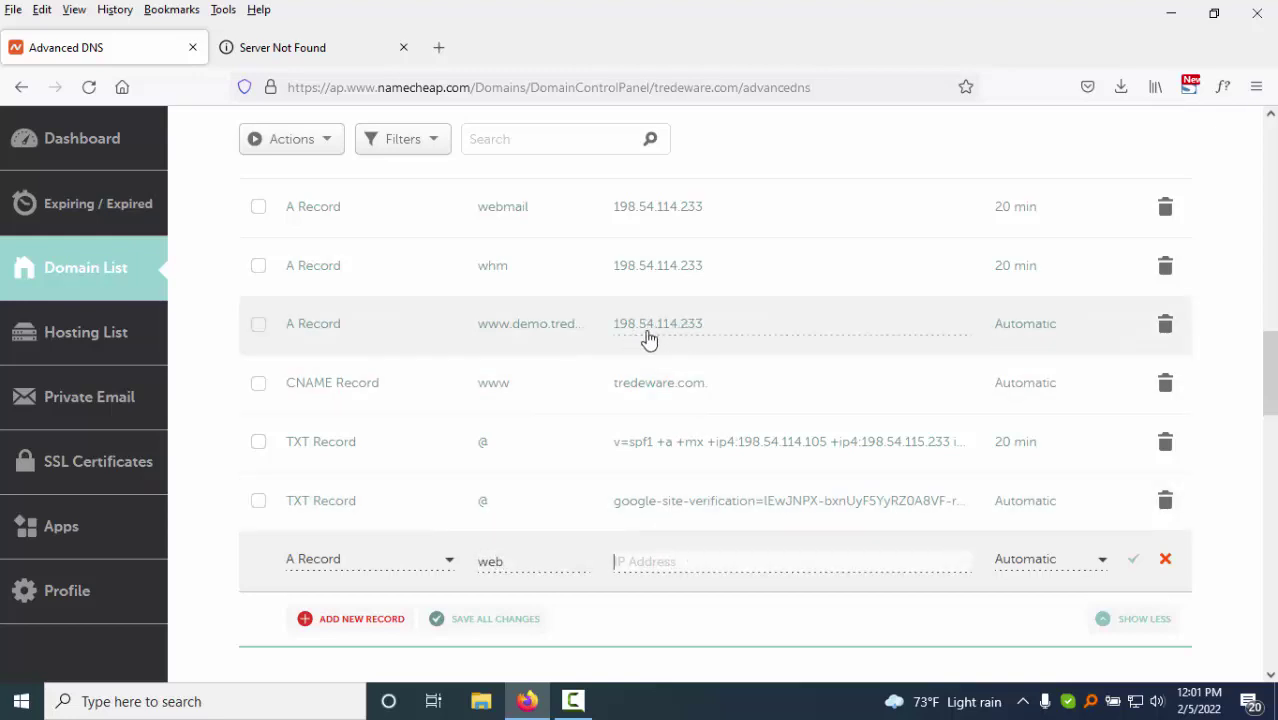
- Try to use tredeware.com, copied from a new browser tab, as the IP address of the web record
click(439, 47)
text(tredeware.com/)
key(ctrl+a)
key(ctrl+c)
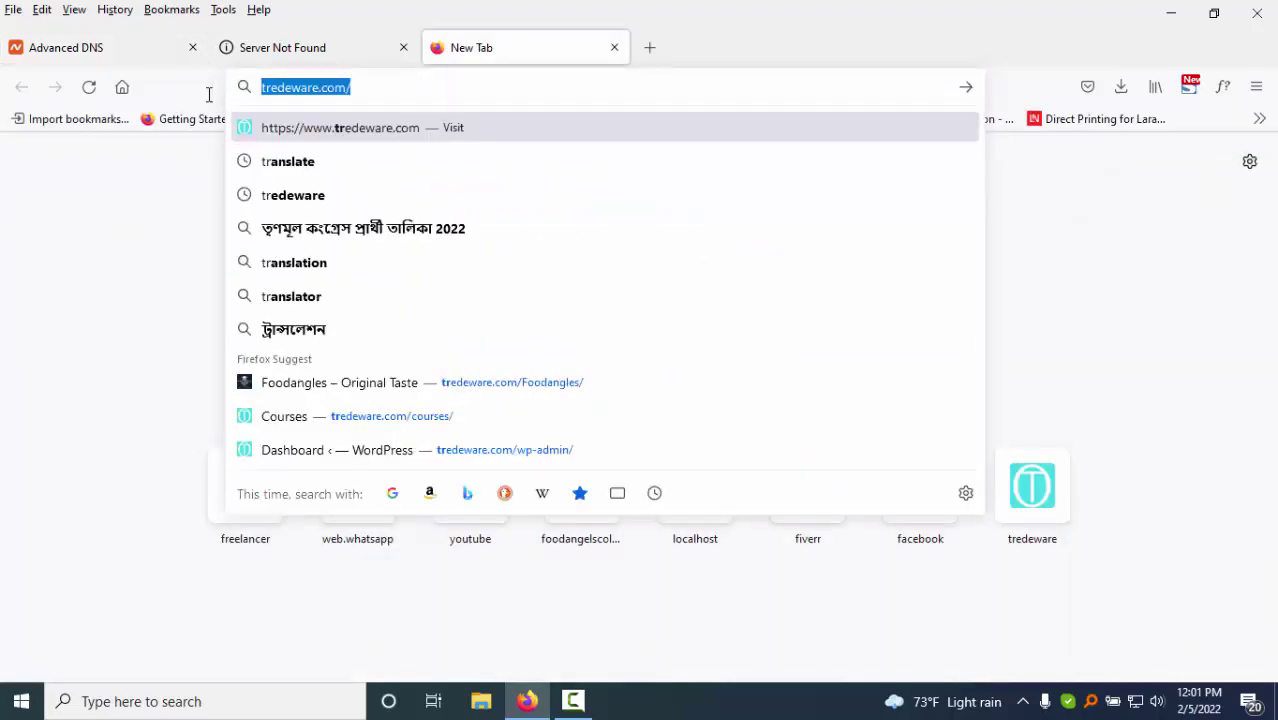
key(ctrl+Tab)
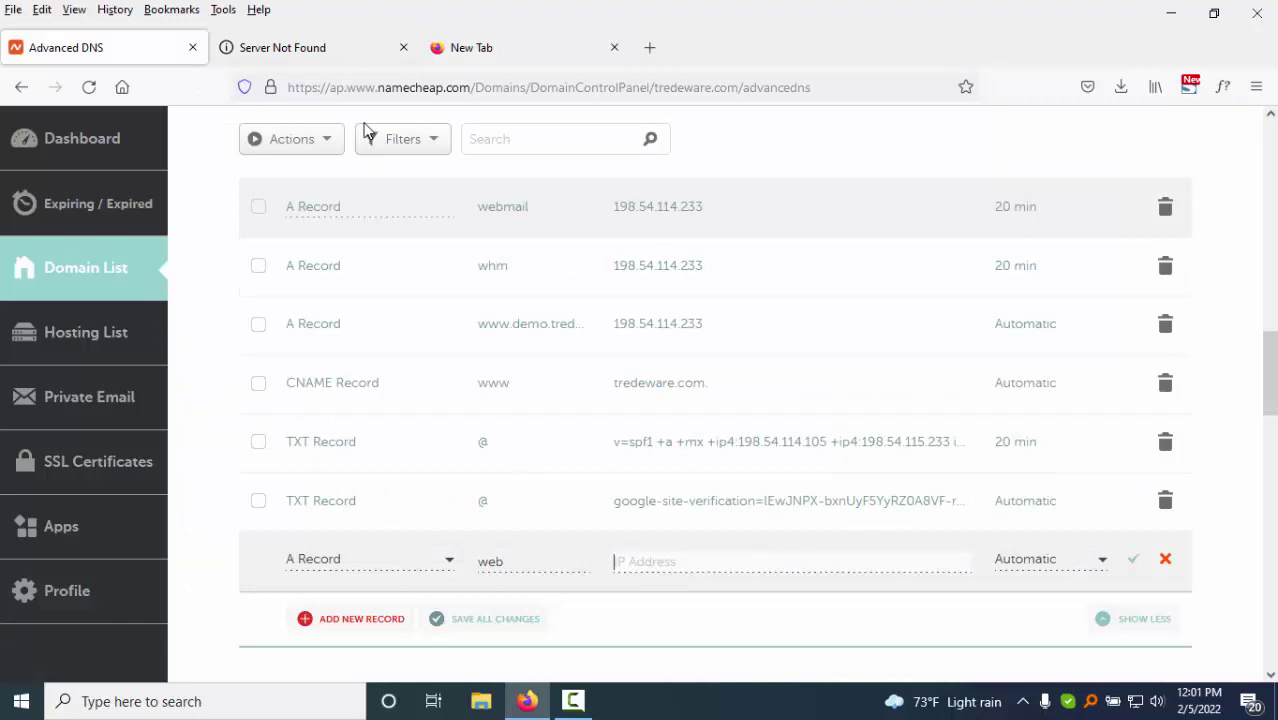
key(ctrl+Tab)
click(138, 58)
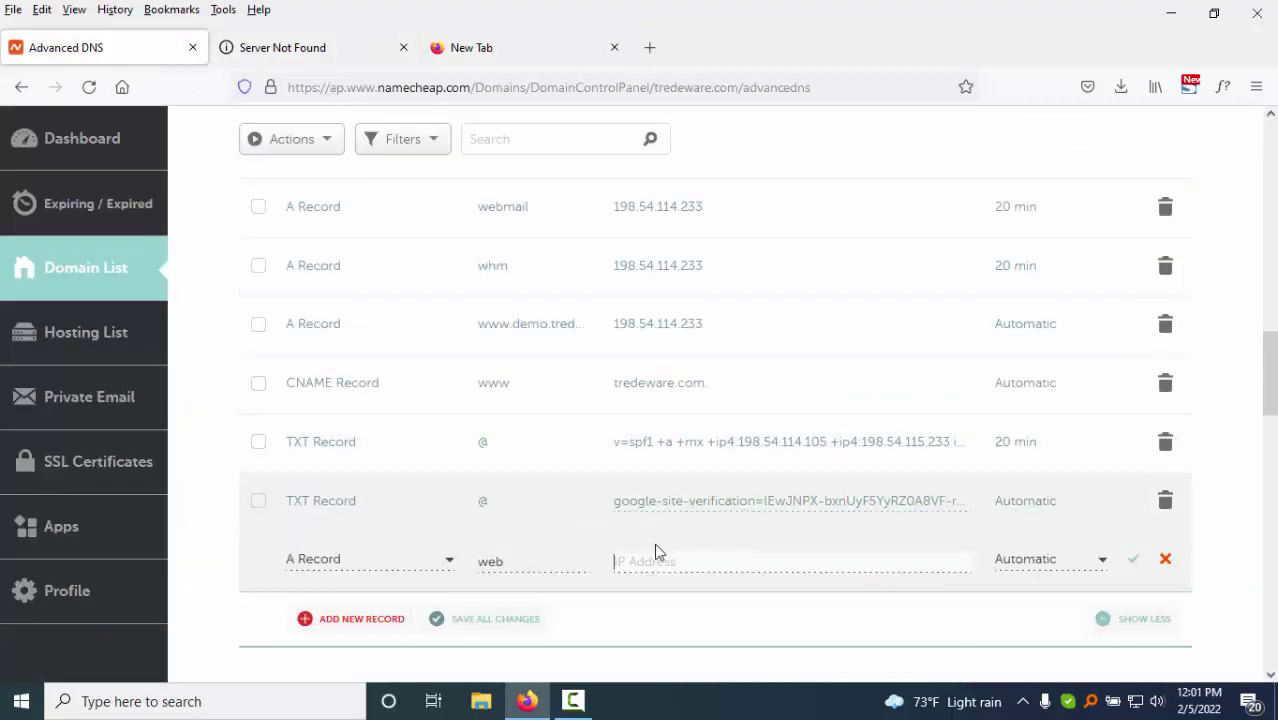
key(ctrl+v)
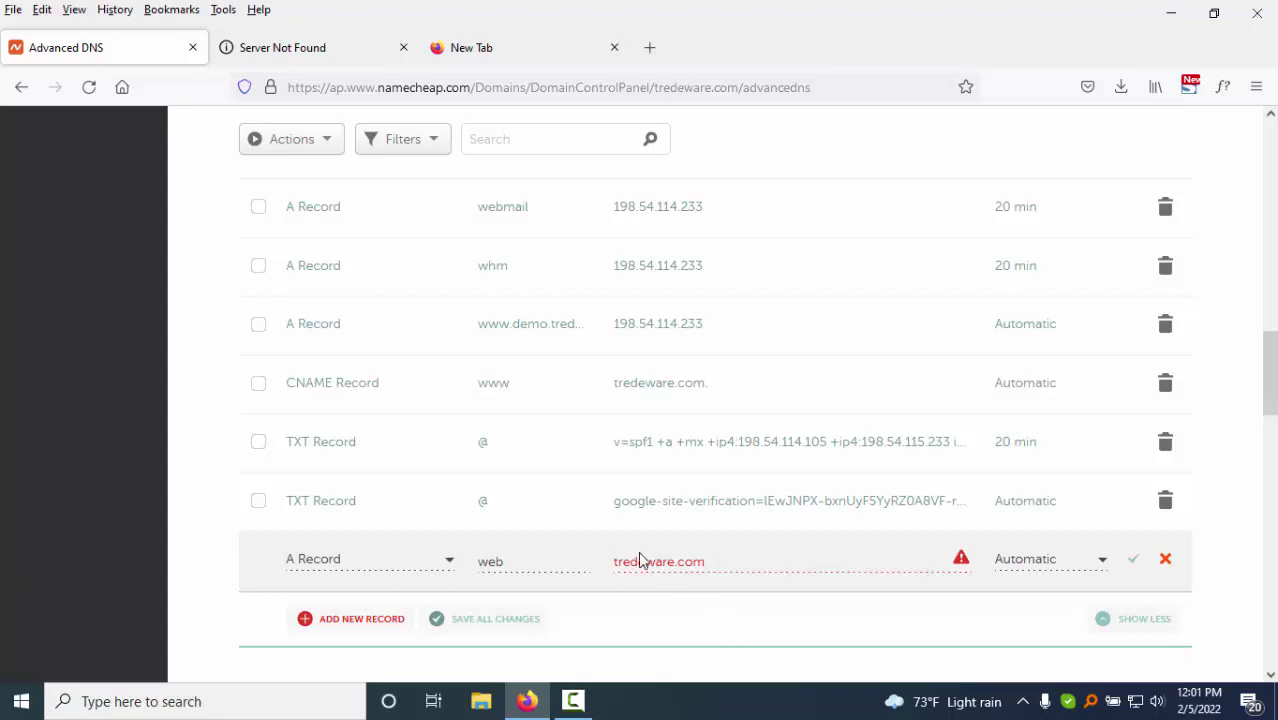
- Set the web record's IP address to 198.54.114.233, copied from the existing whm record
drag(708, 568, 576, 563)
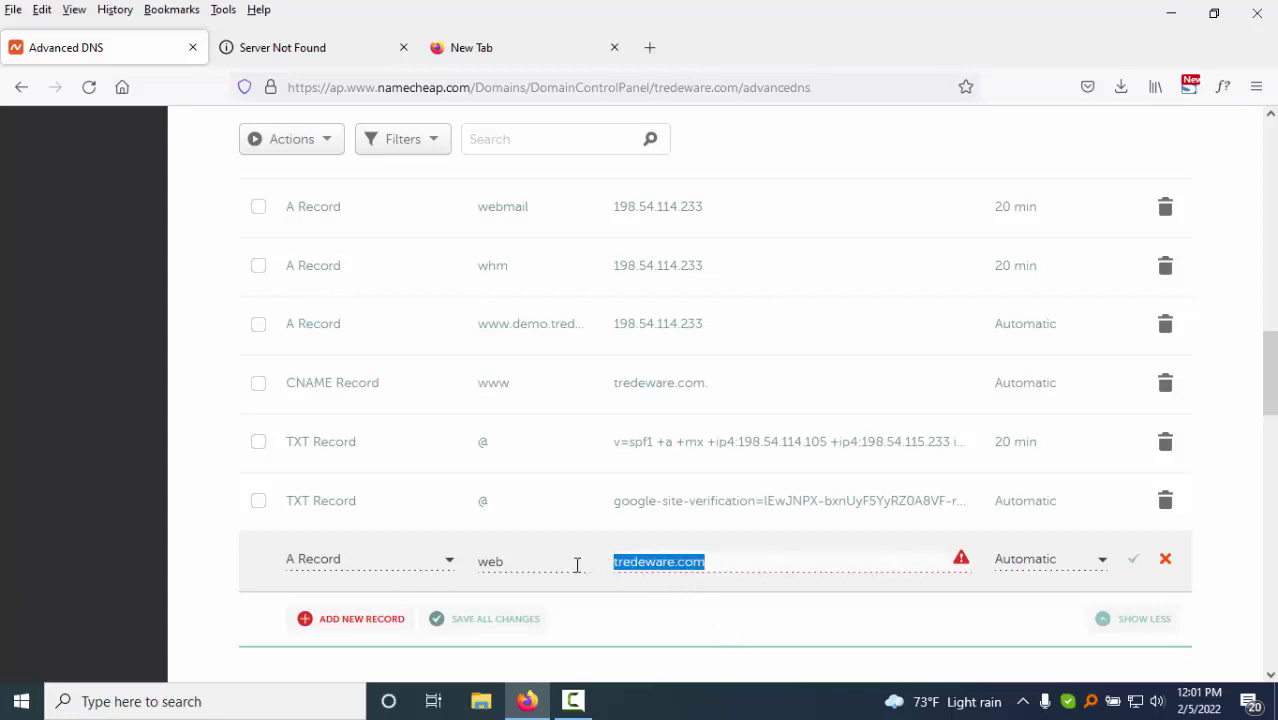
click(690, 270)
drag(690, 268, 610, 266)
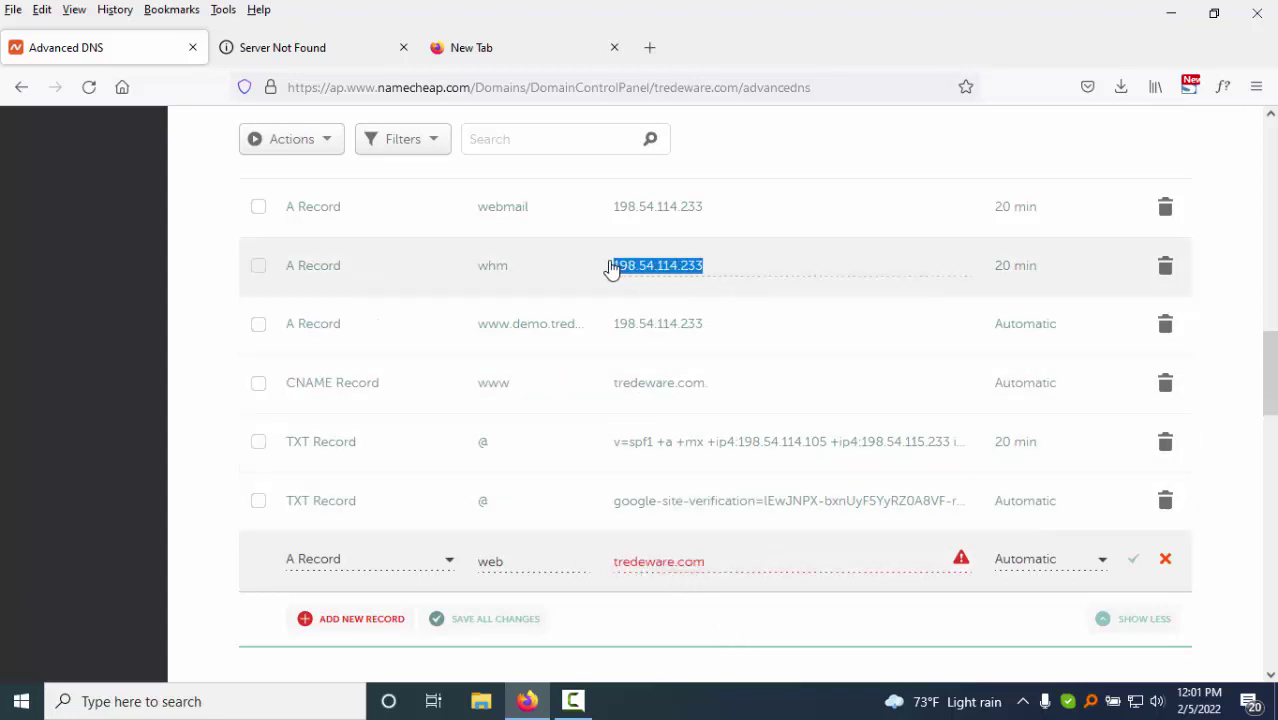
right_click(661, 263)
click(695, 266)
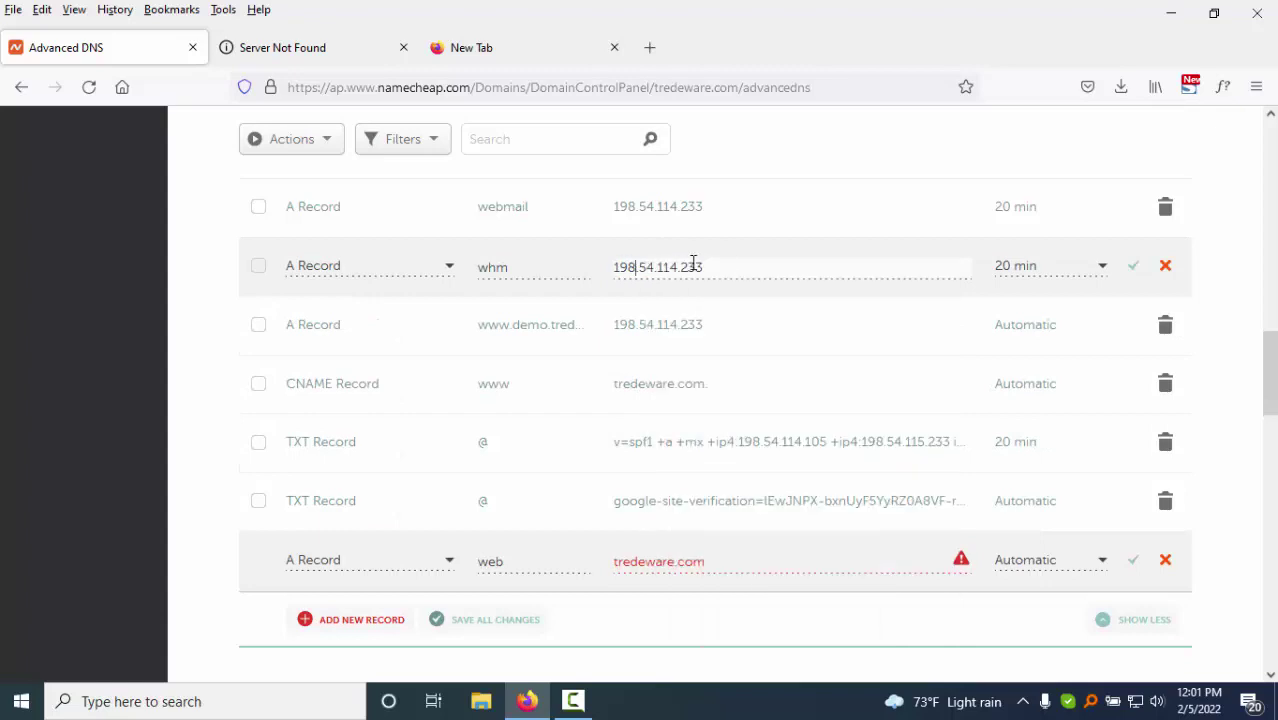
drag(695, 266, 612, 272)
right_click(645, 272)
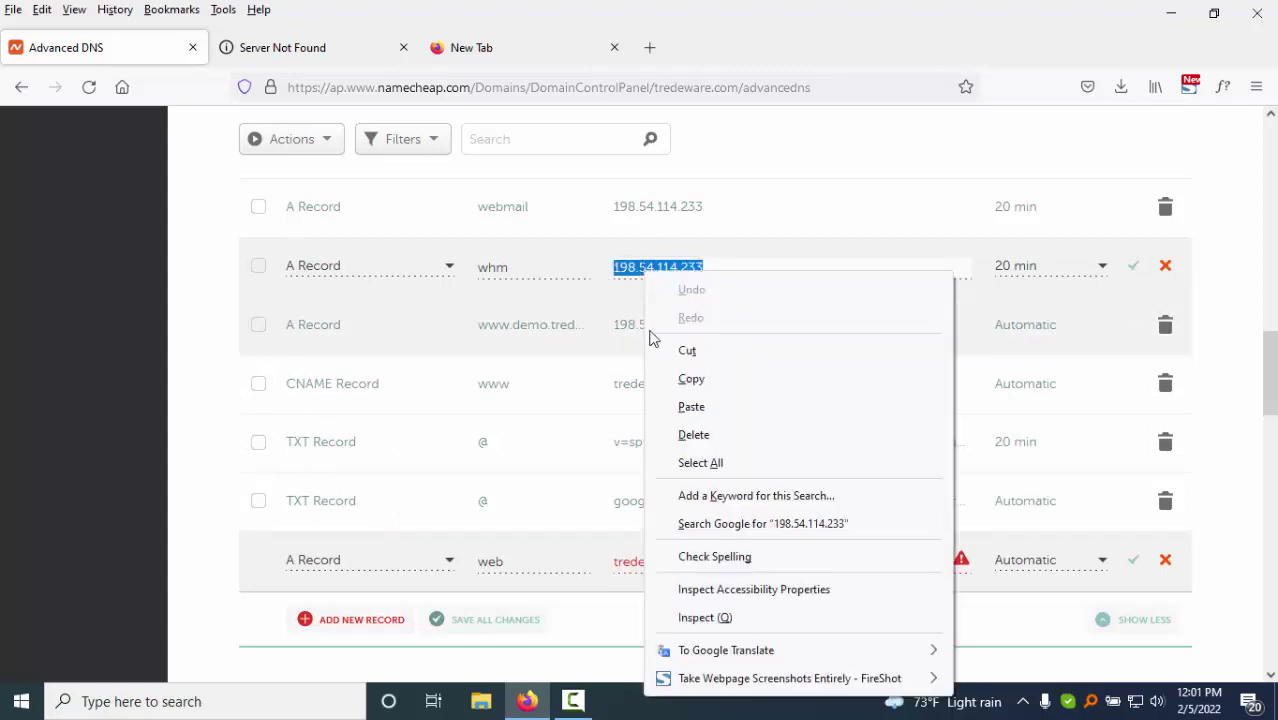
click(696, 380)
triple_click(675, 560)
key(ctrl+v)
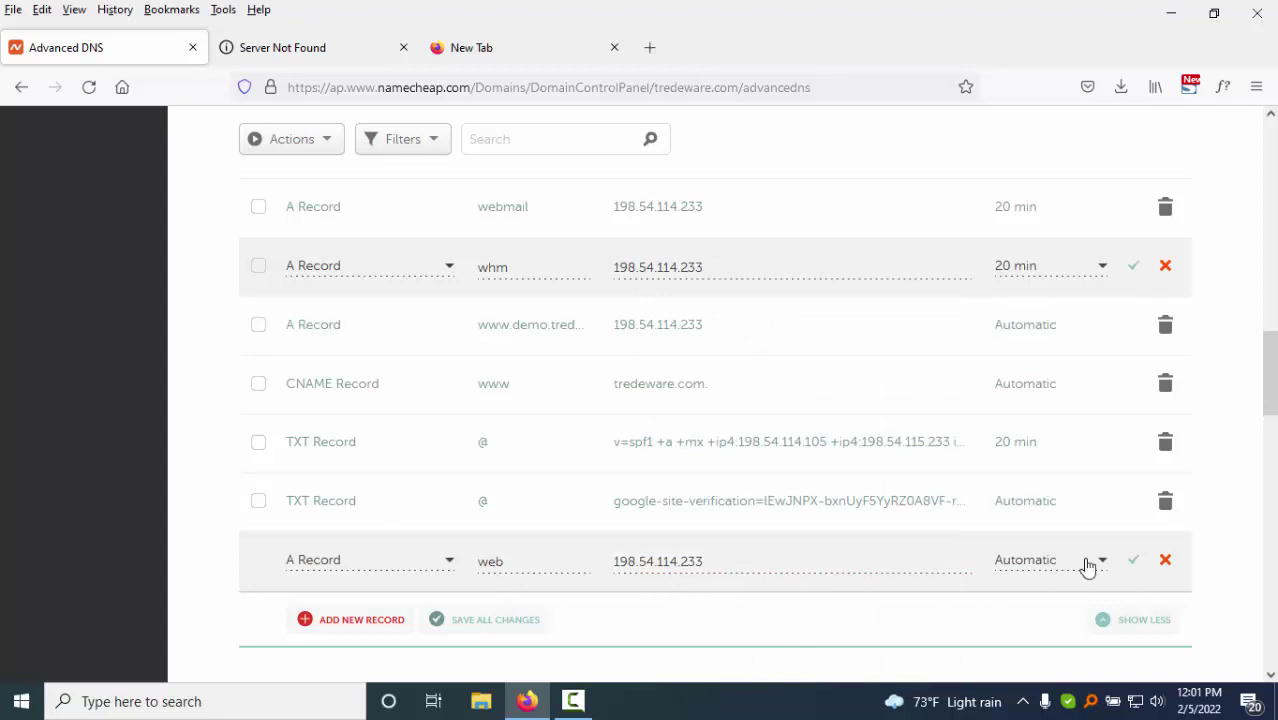
- Start another A Record below the web record and save the web record
scroll(844, 536, down, 2)
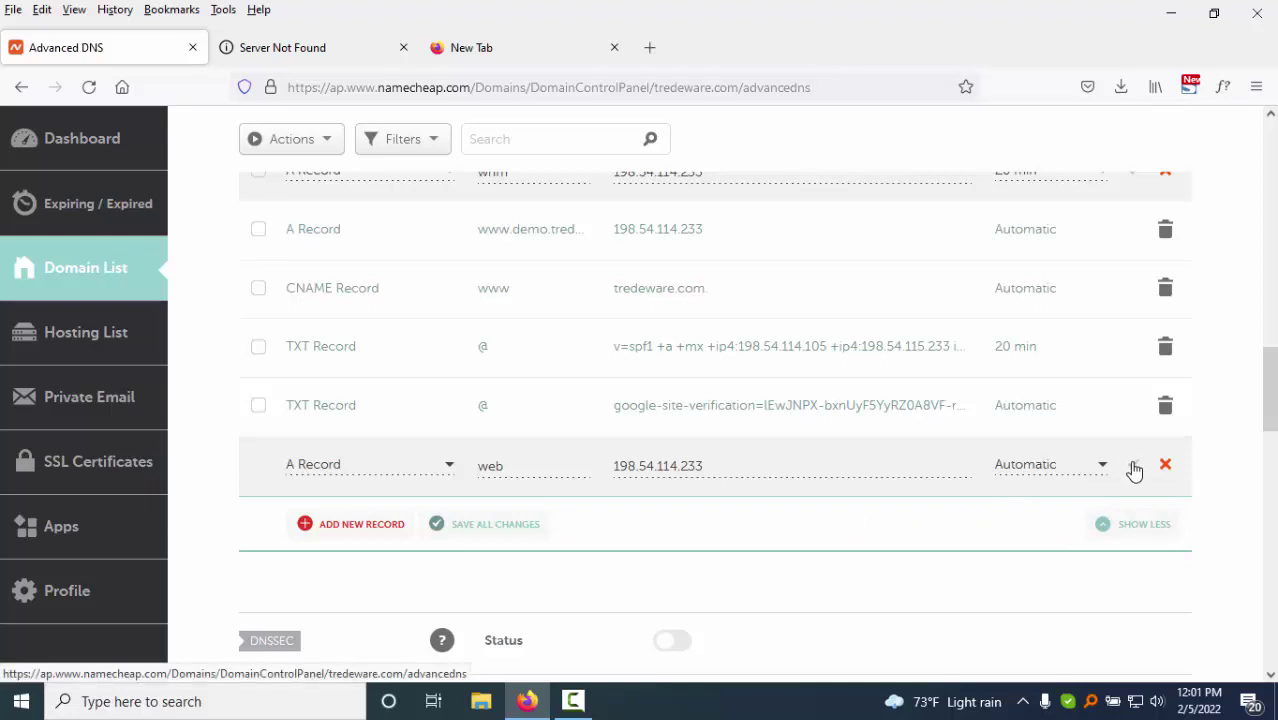
click(357, 524)
click(365, 338)
scroll(542, 451, up, 2)
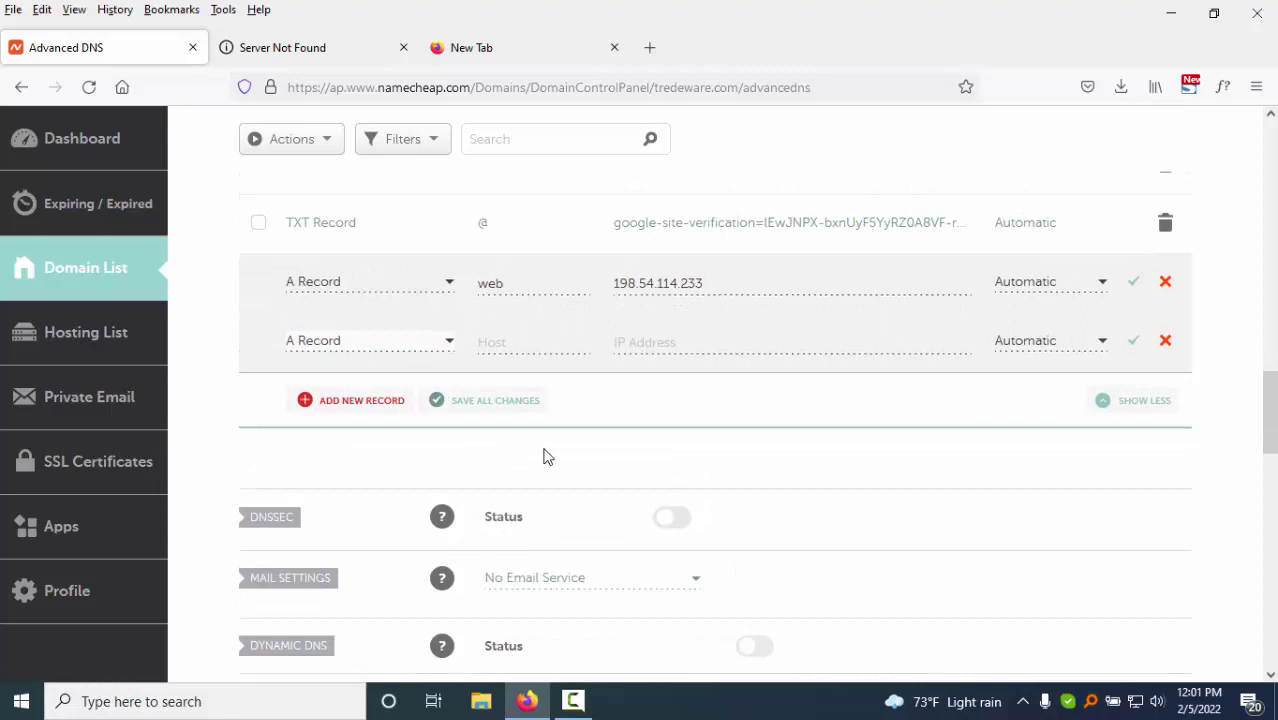
click(520, 404)
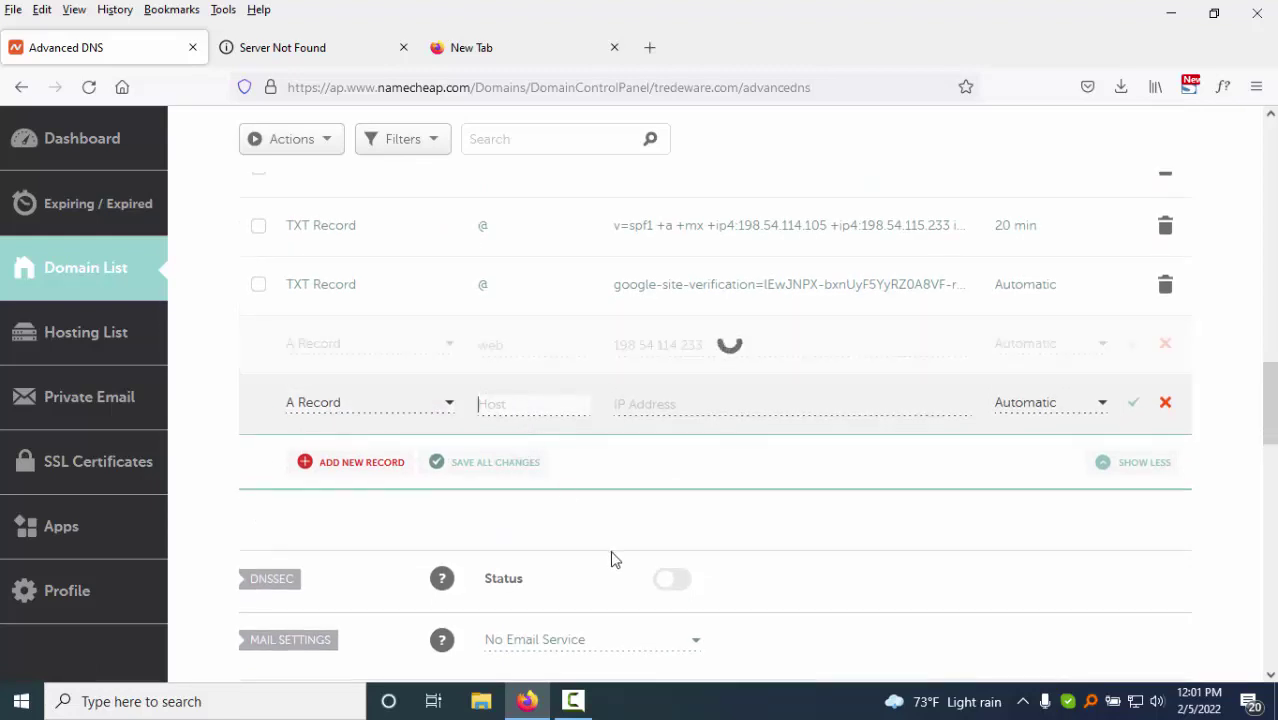
scroll(650, 430, up, 2)
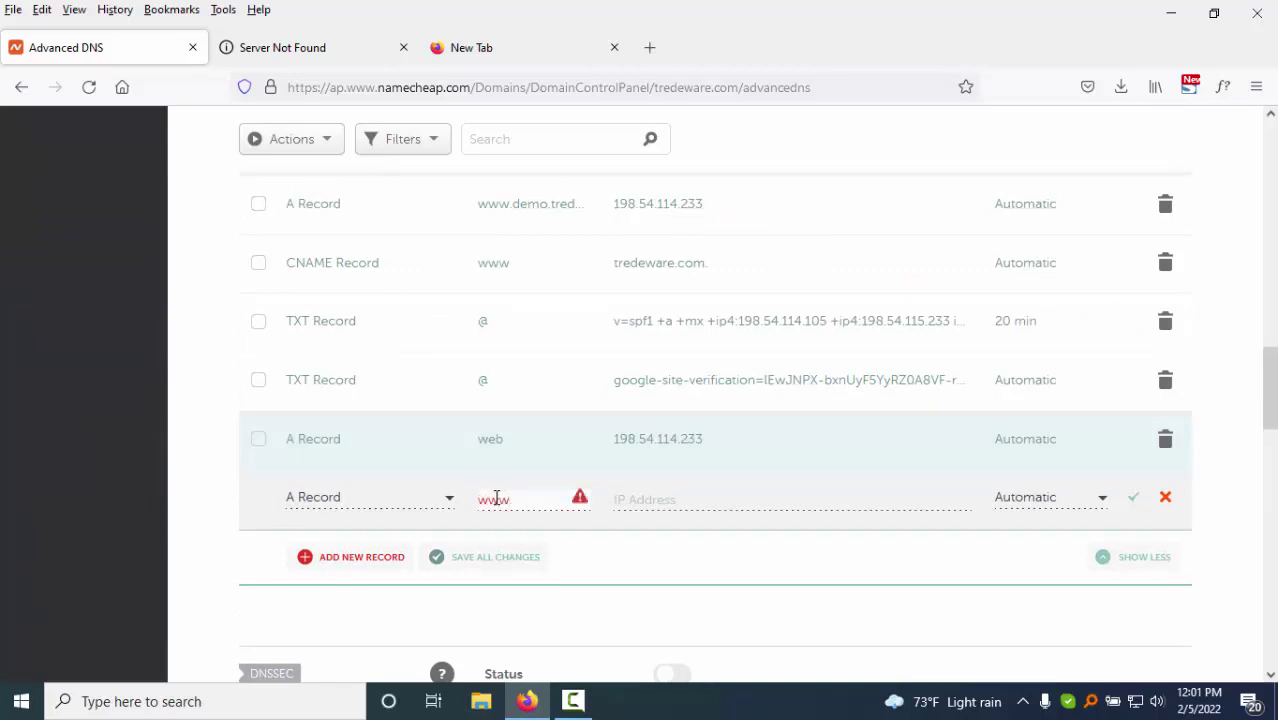
click(678, 502)
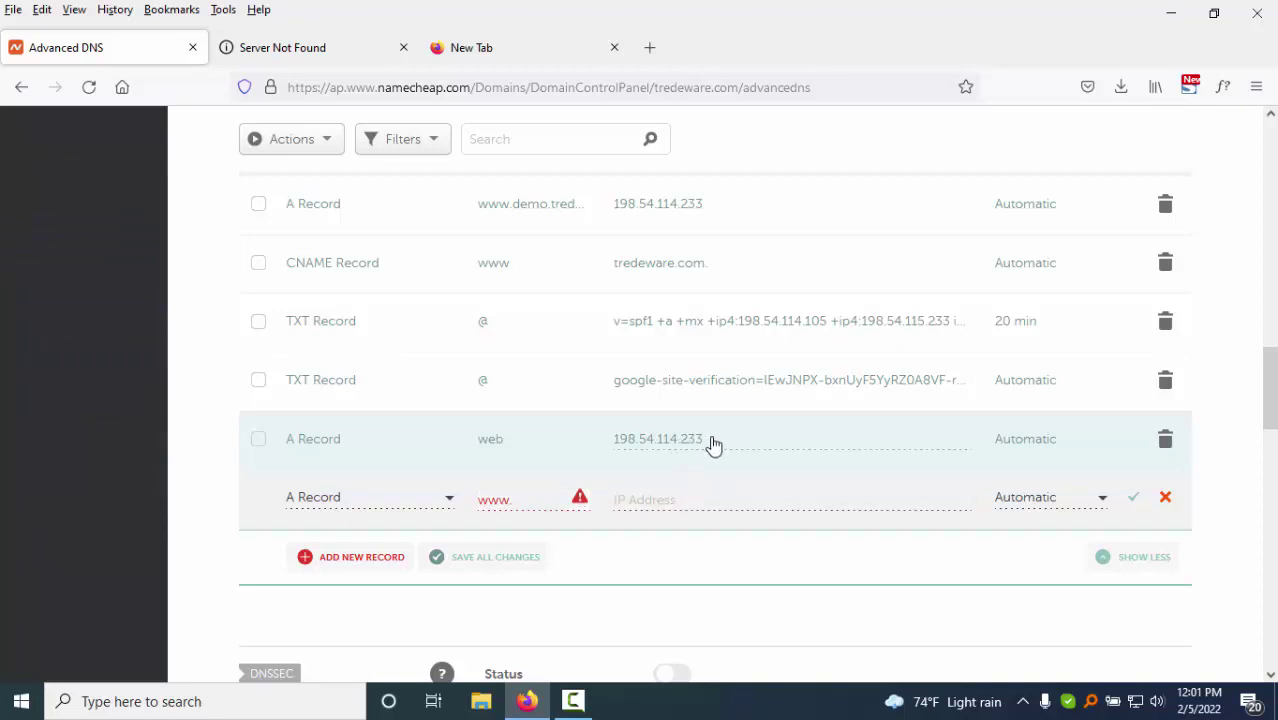
drag(713, 445, 617, 449)
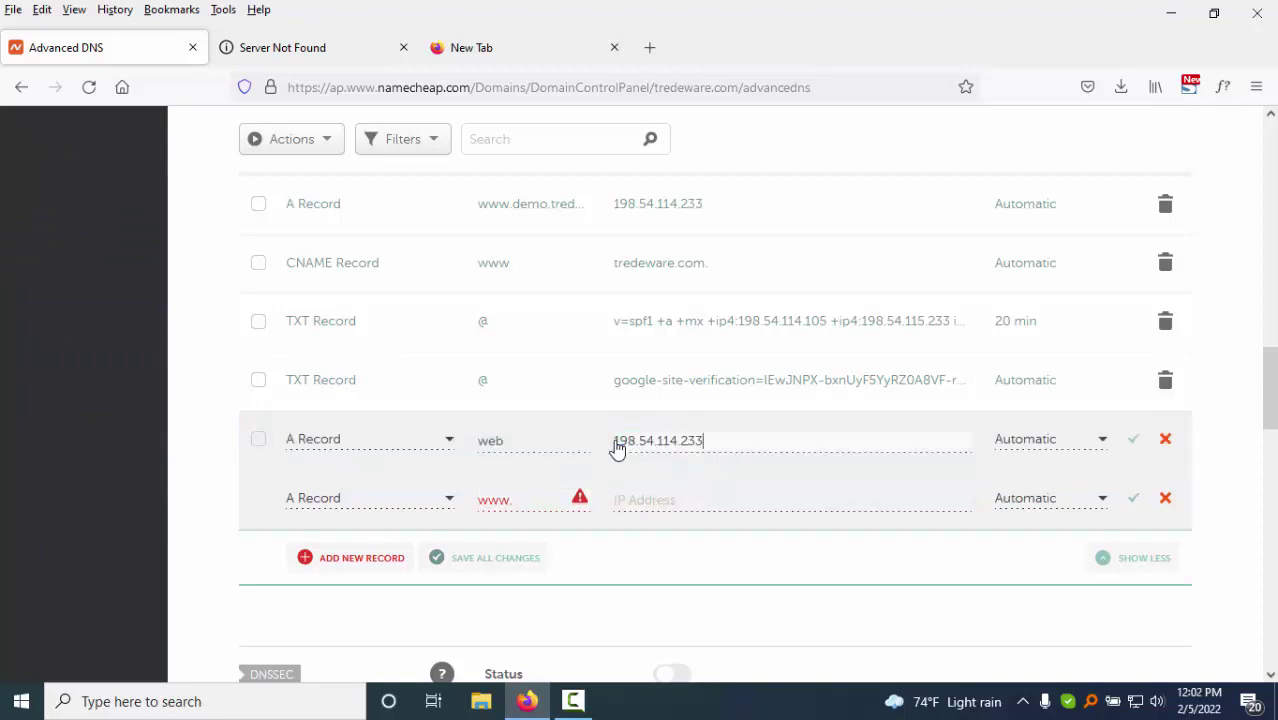
click(662, 499)
key(ctrl+v)
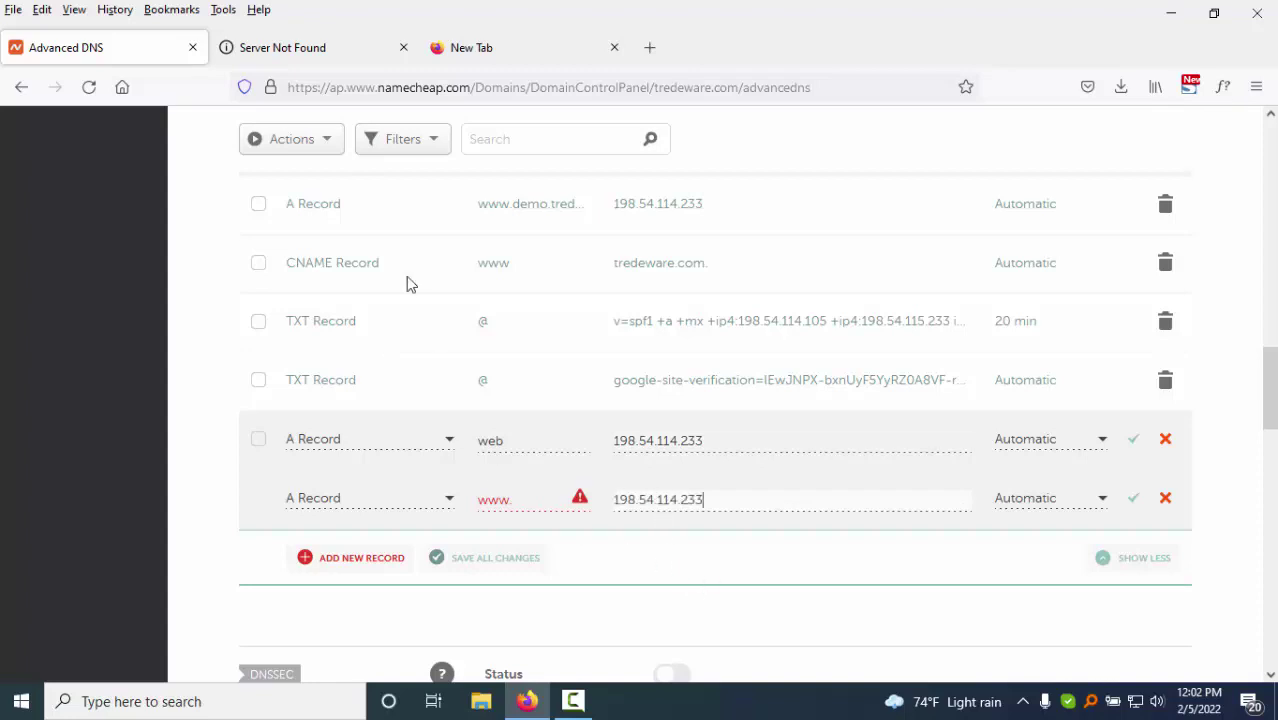
click(314, 64)
click(260, 90)
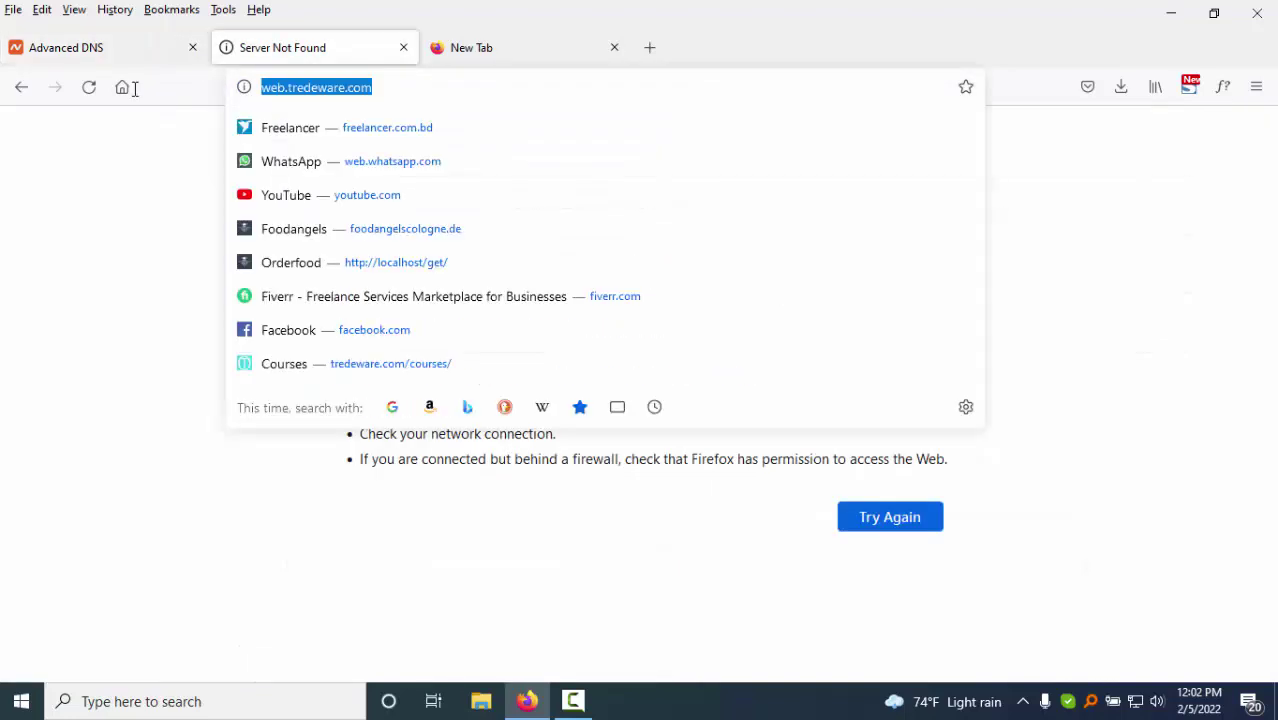
click(60, 47)
click(525, 500)
key(ctrl+v)
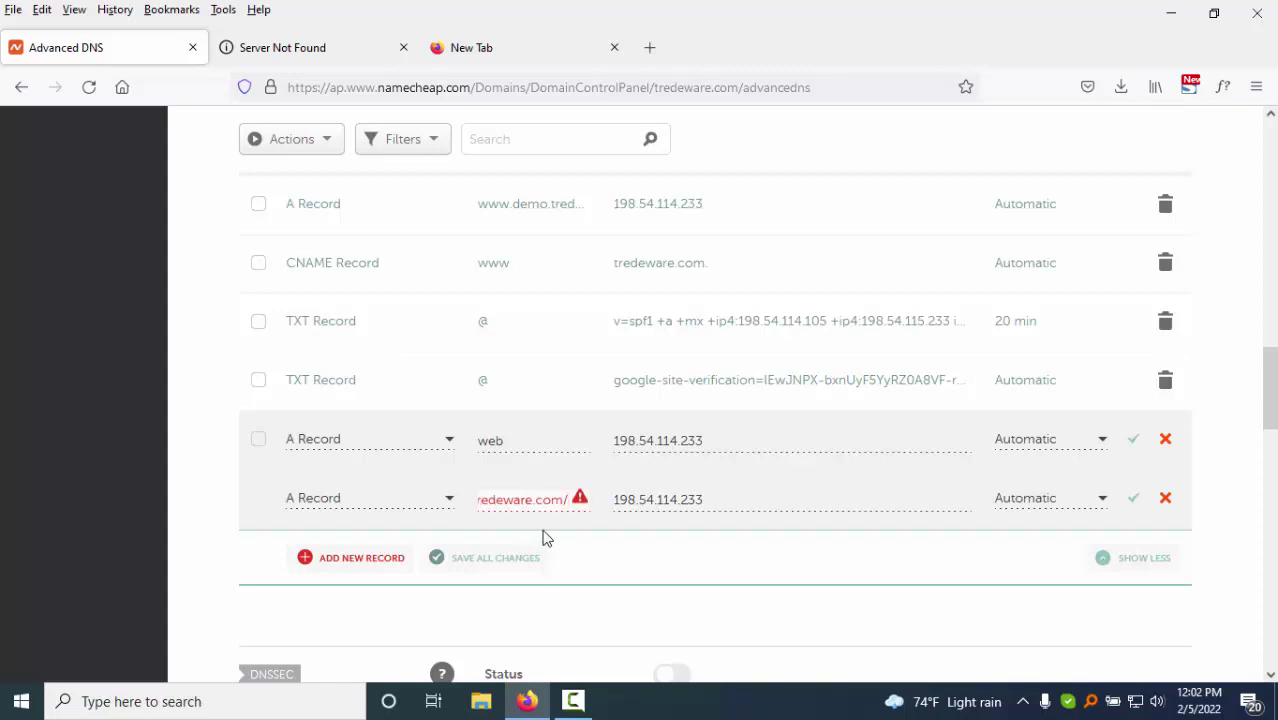
key(BackSpace)
key(Home)
key(BackSpace)
key(BackSpace)
key(BackSpace)
key(BackSpace)
key(BackSpace)
key(BackSpace)
key(BackSpace)
key(Right)
key(Right)
key(Right)
key(Right)
key(Right)
key(Right)
key(Right)
key(Right)
key(Right)
key(Right)
key(Right)
key(Right)
key(Right)
key(Right)
key(Right)
key(Right)
key(Right)
click(1133, 498)
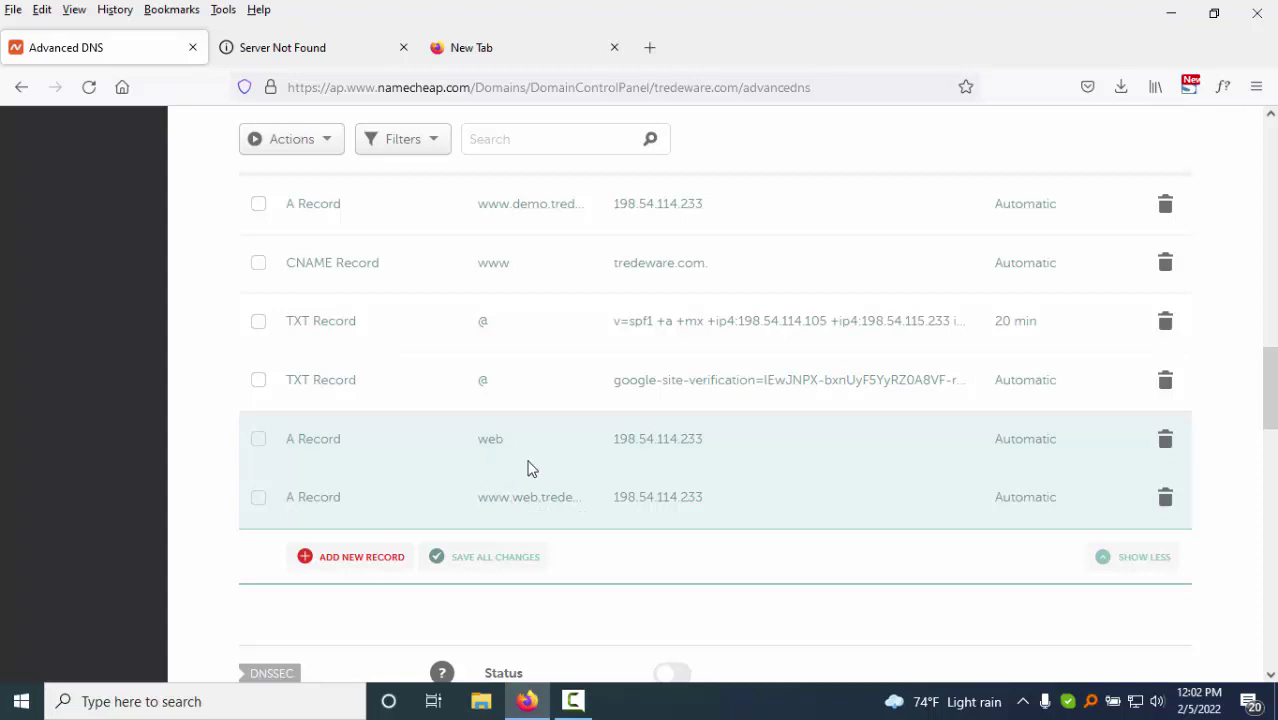
click(341, 58)
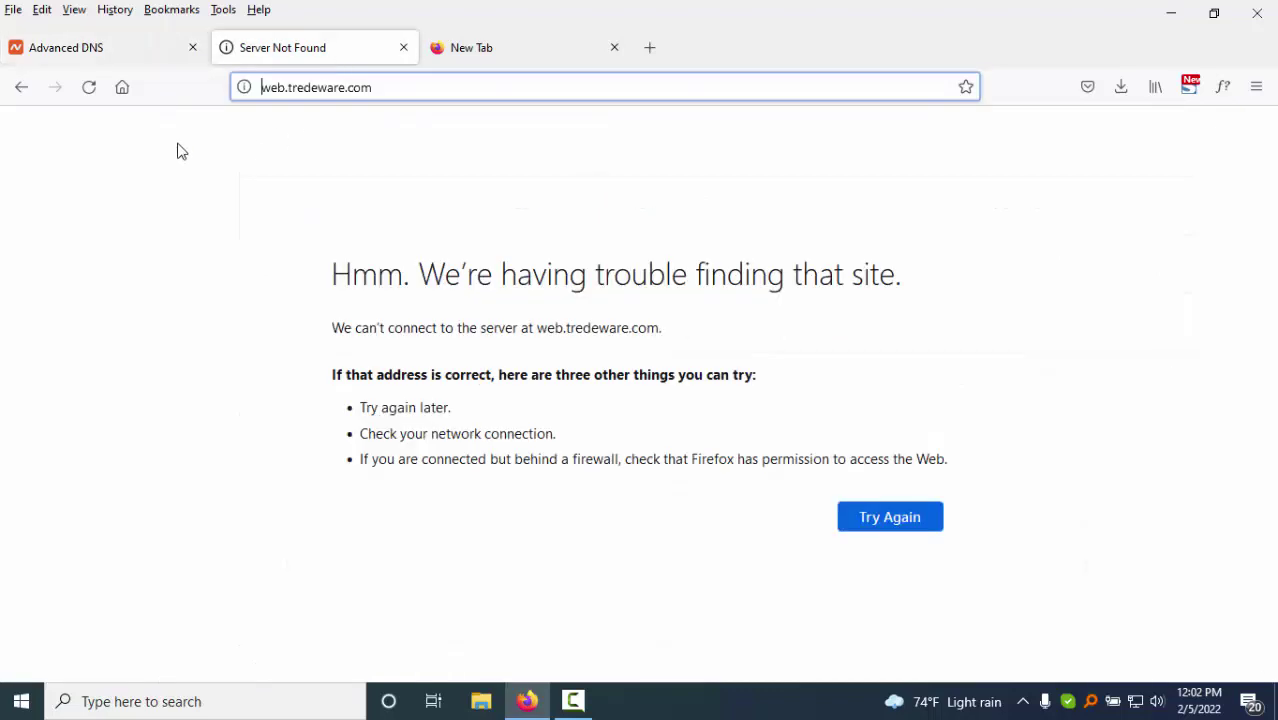
click(88, 87)
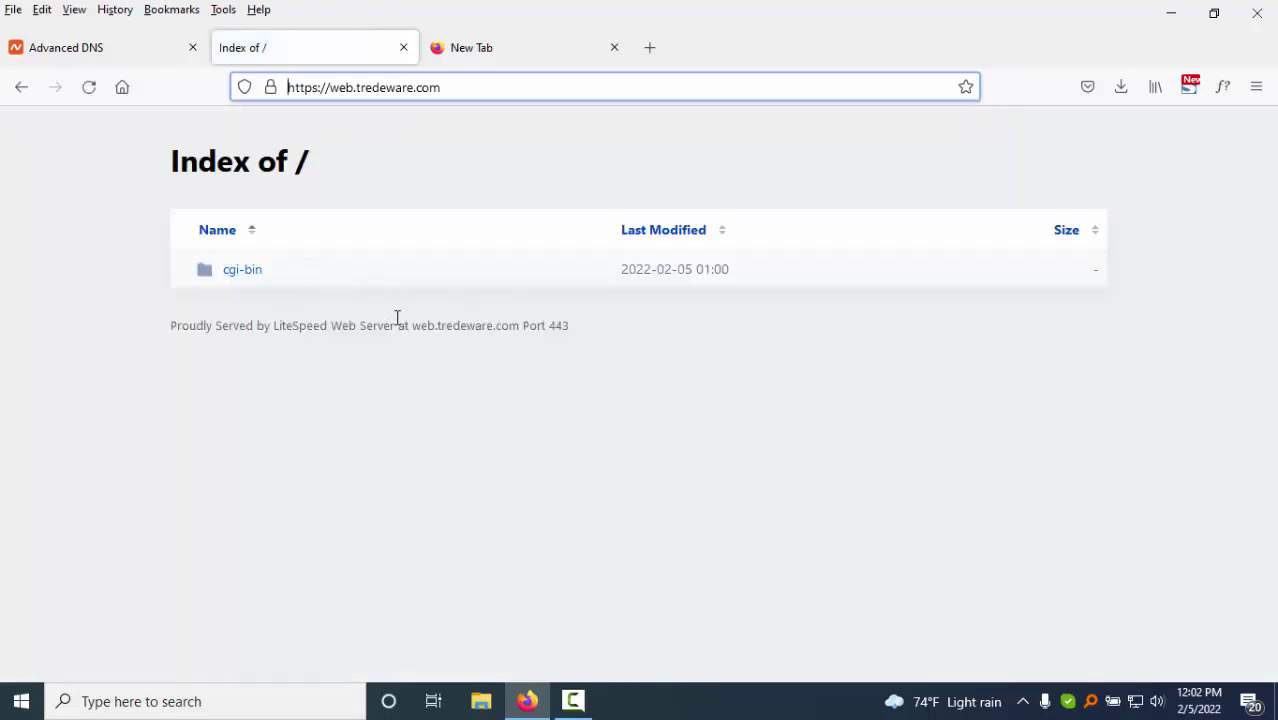
click(535, 80)
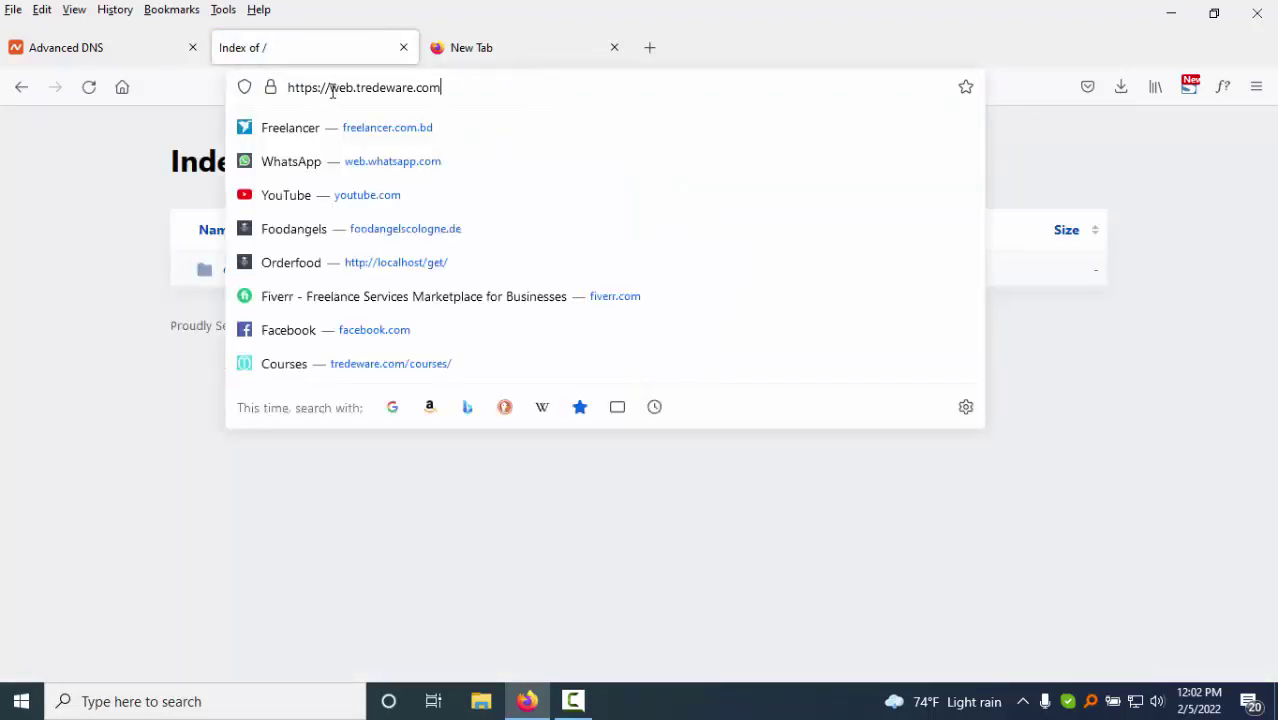
drag(333, 90, 197, 90)
key(BackSpace)
key(Return)
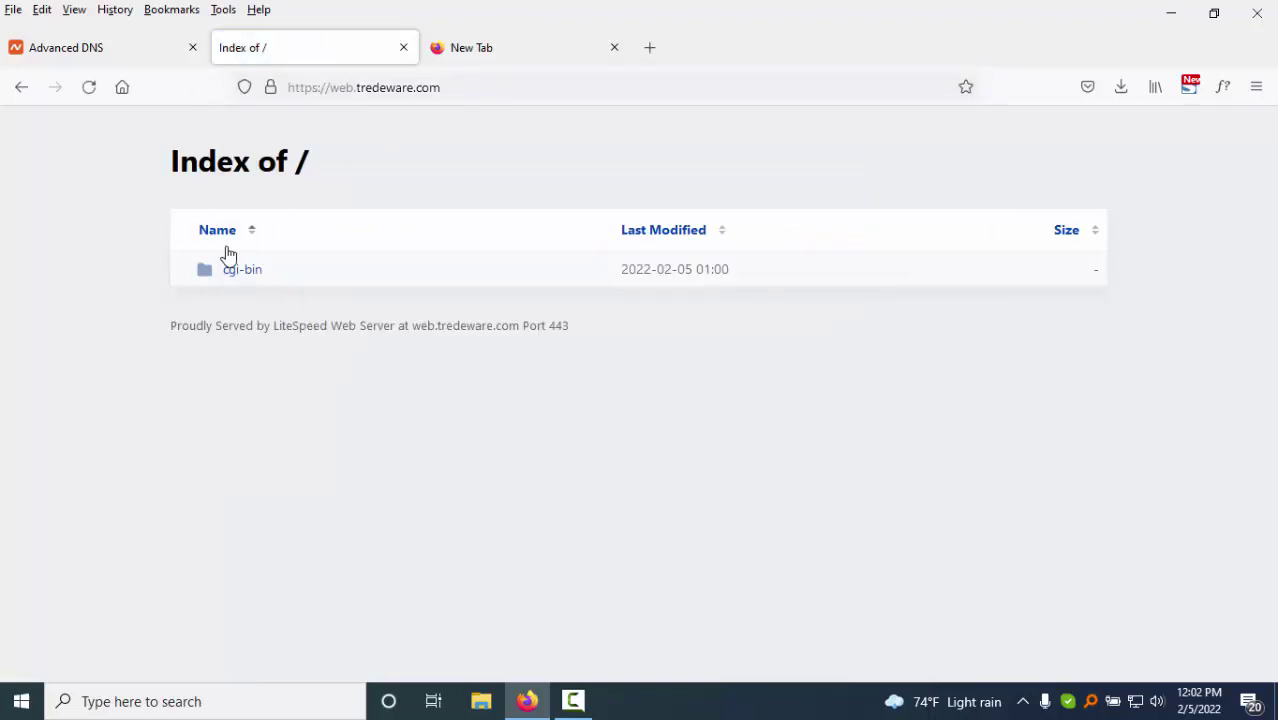
- Return to the Namecheap dashboard and open cPanel for the Stellar Plus hosting of tredeware.com
click(614, 47)
click(108, 47)
scroll(306, 150, up, 10)
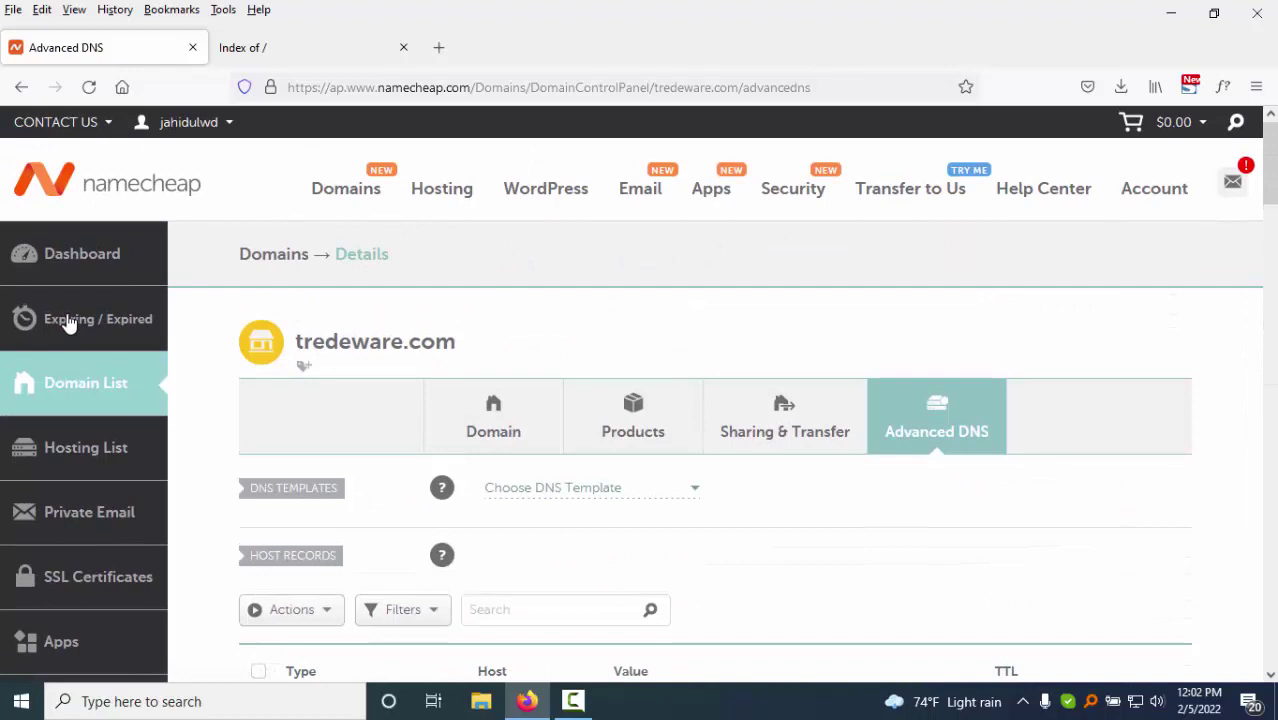
click(86, 254)
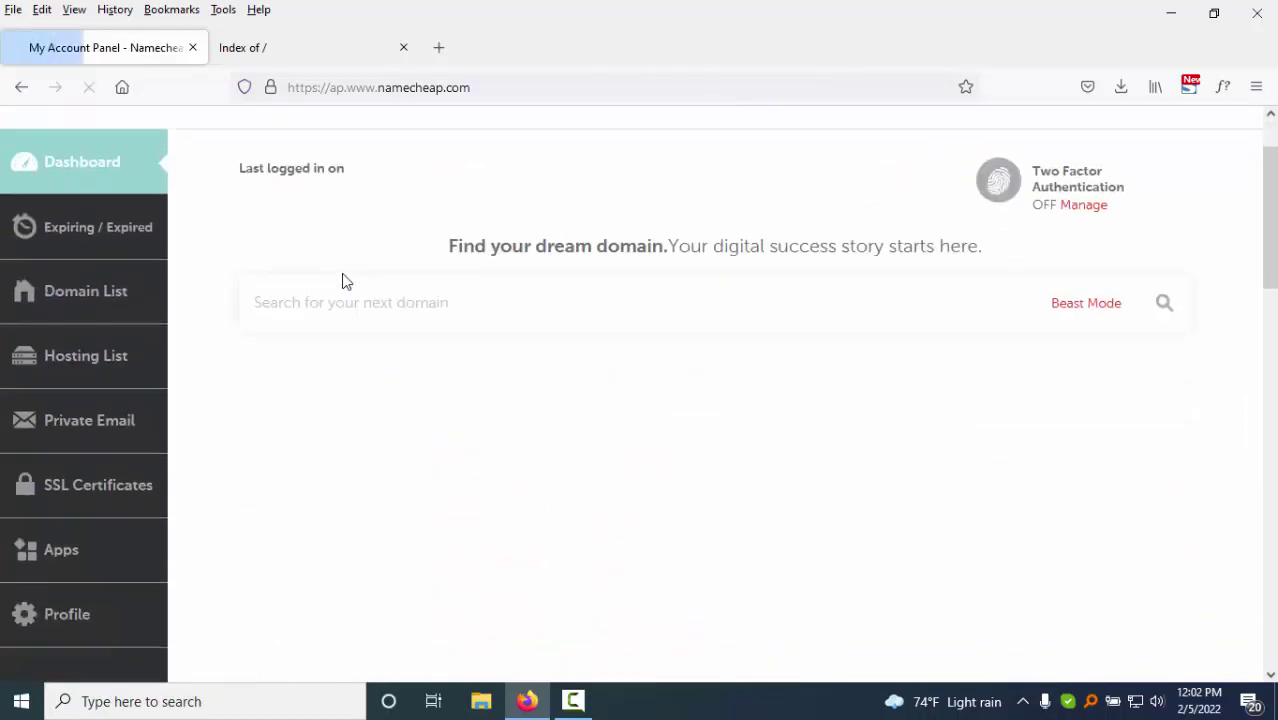
scroll(494, 337, down, 5)
mouse_move(590, 178)
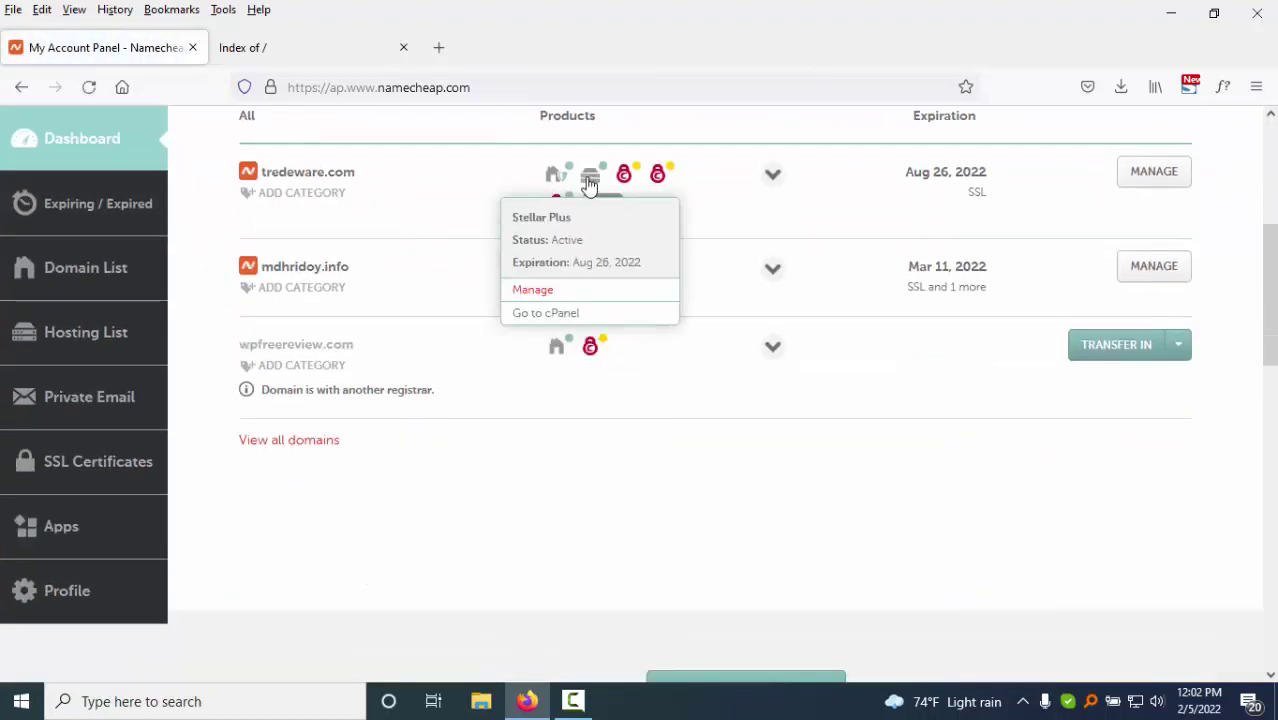
click(573, 315)
click(192, 47)
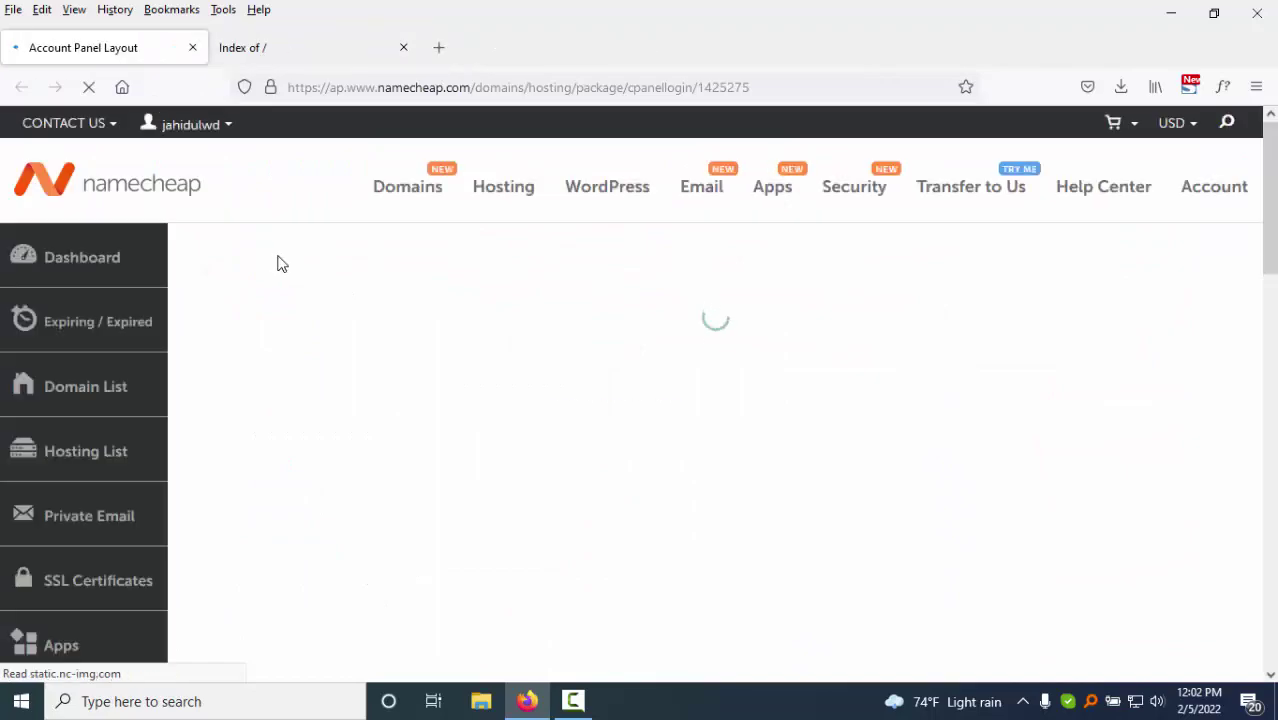
- Open public_html in the cPanel File Manager and select the web.tredeware.com folder
click(1171, 13)
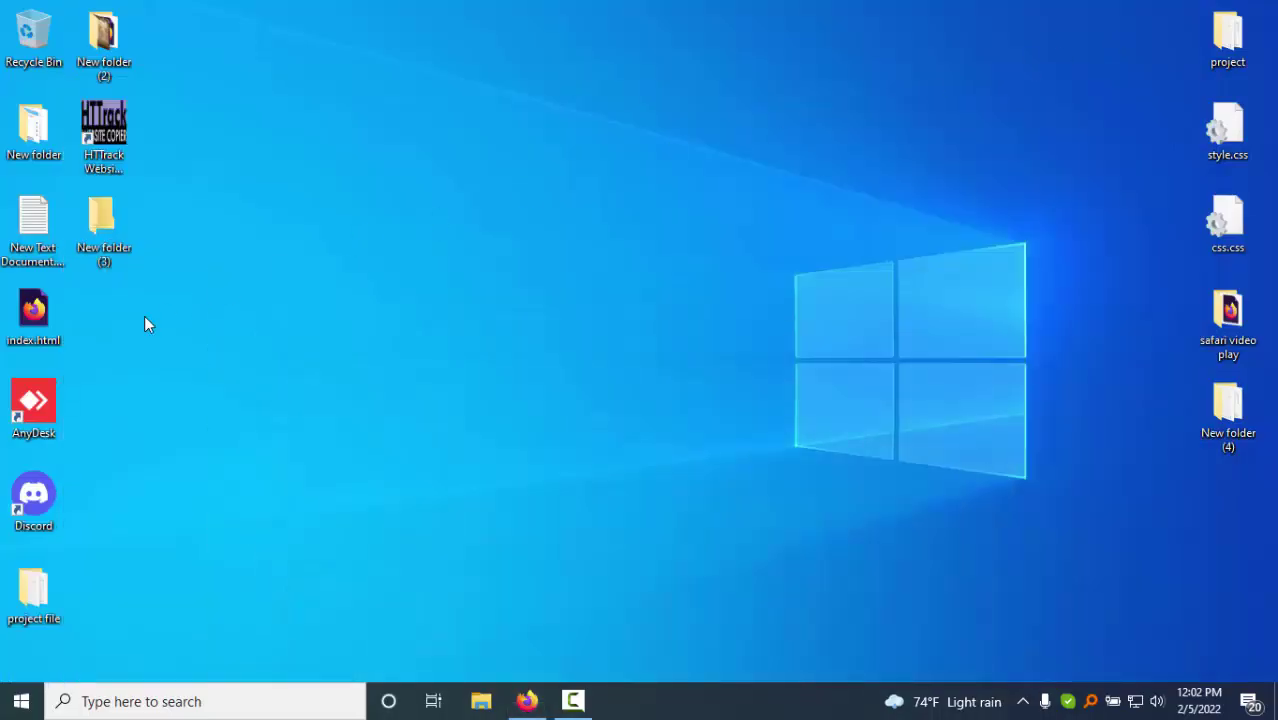
click(527, 700)
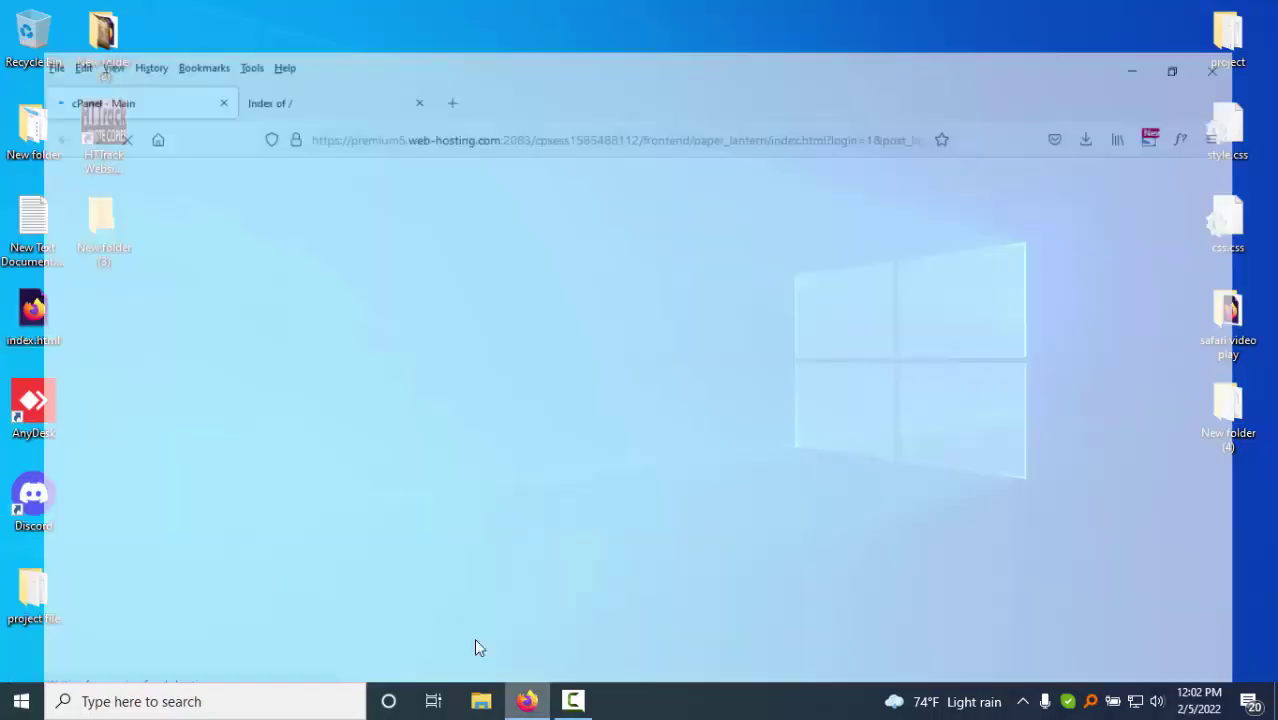
scroll(135, 508, down, 3)
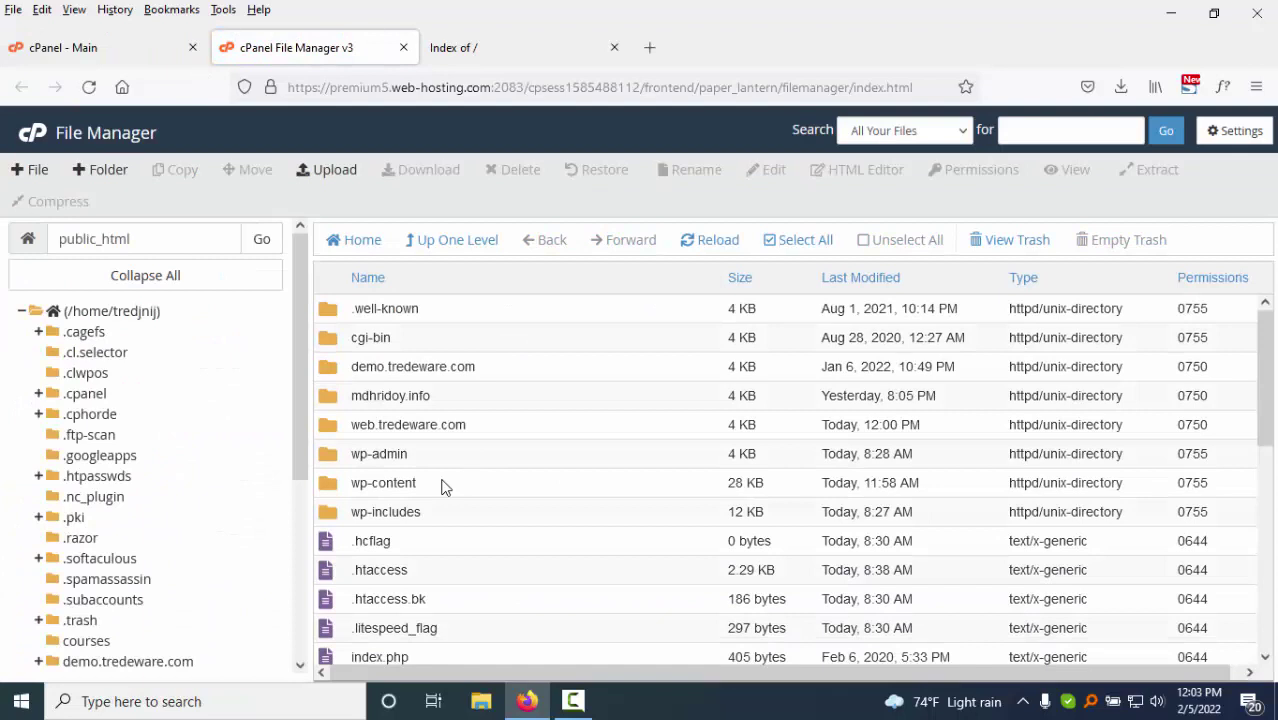
click(386, 431)
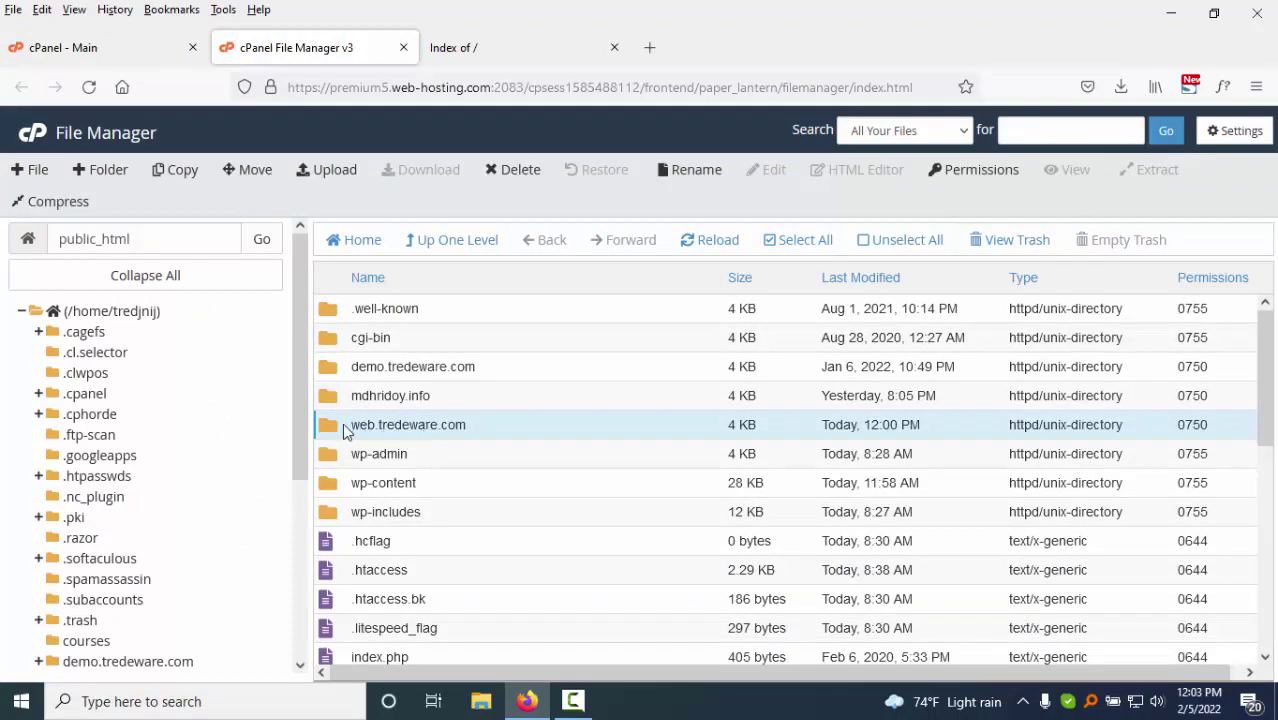
- Open the web.tredeware.com folder and upload index.html from the Desktop into it
double_click(345, 430)
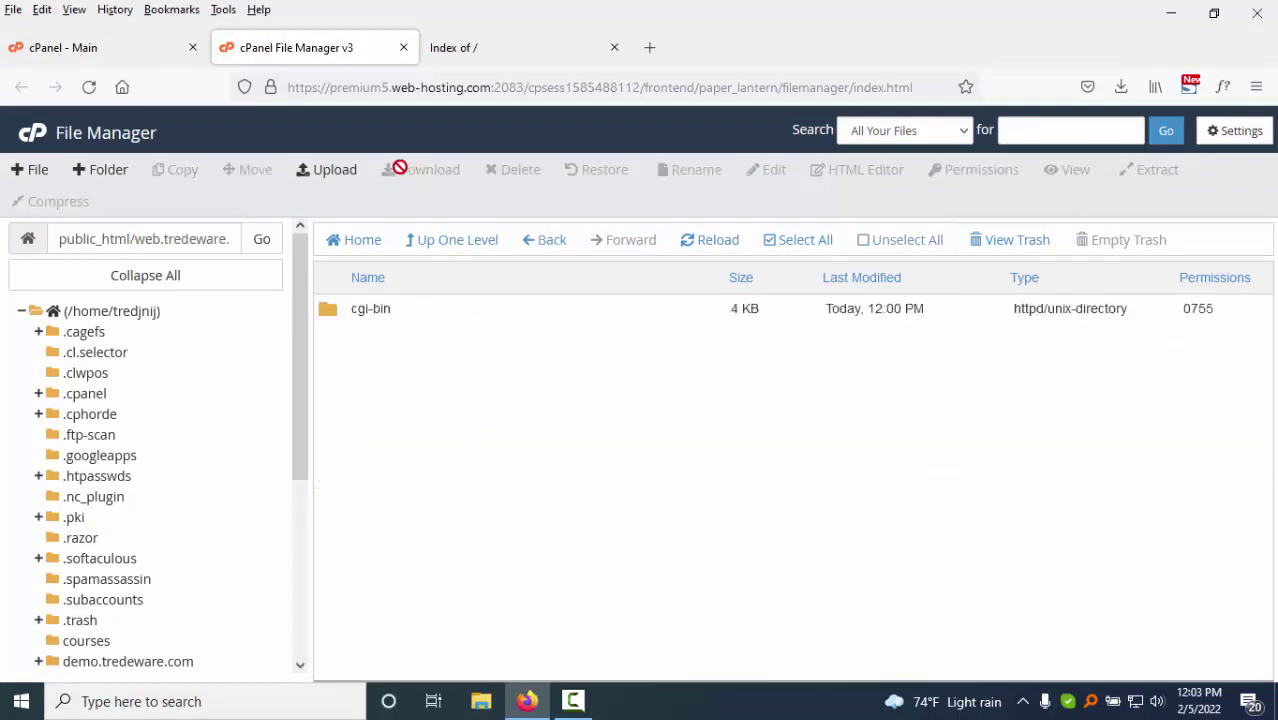
click(333, 170)
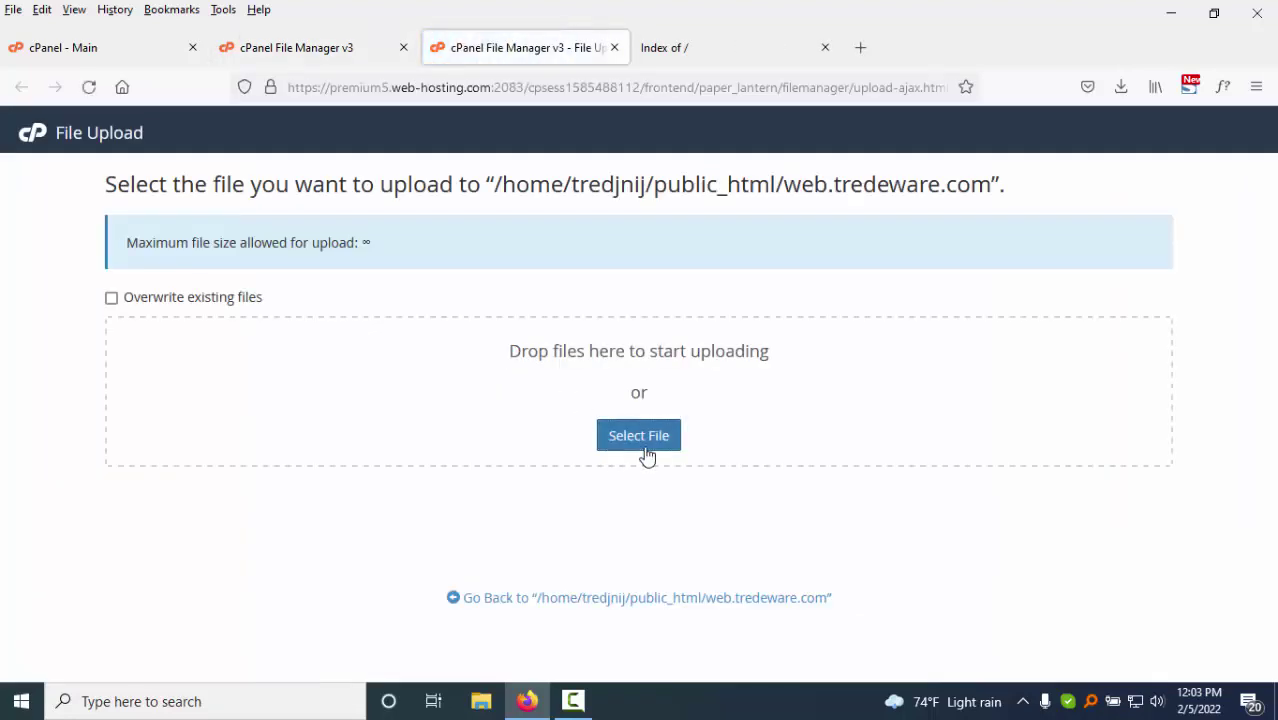
click(640, 437)
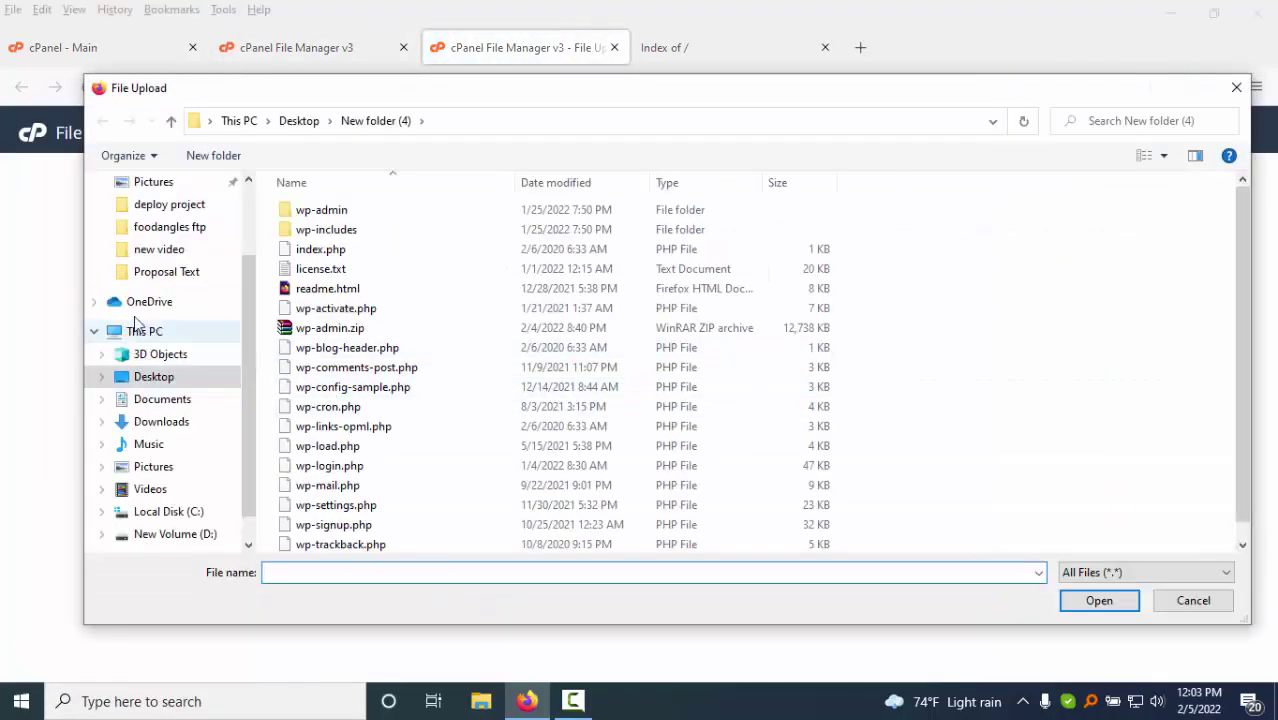
scroll(136, 320, up, 3)
click(153, 219)
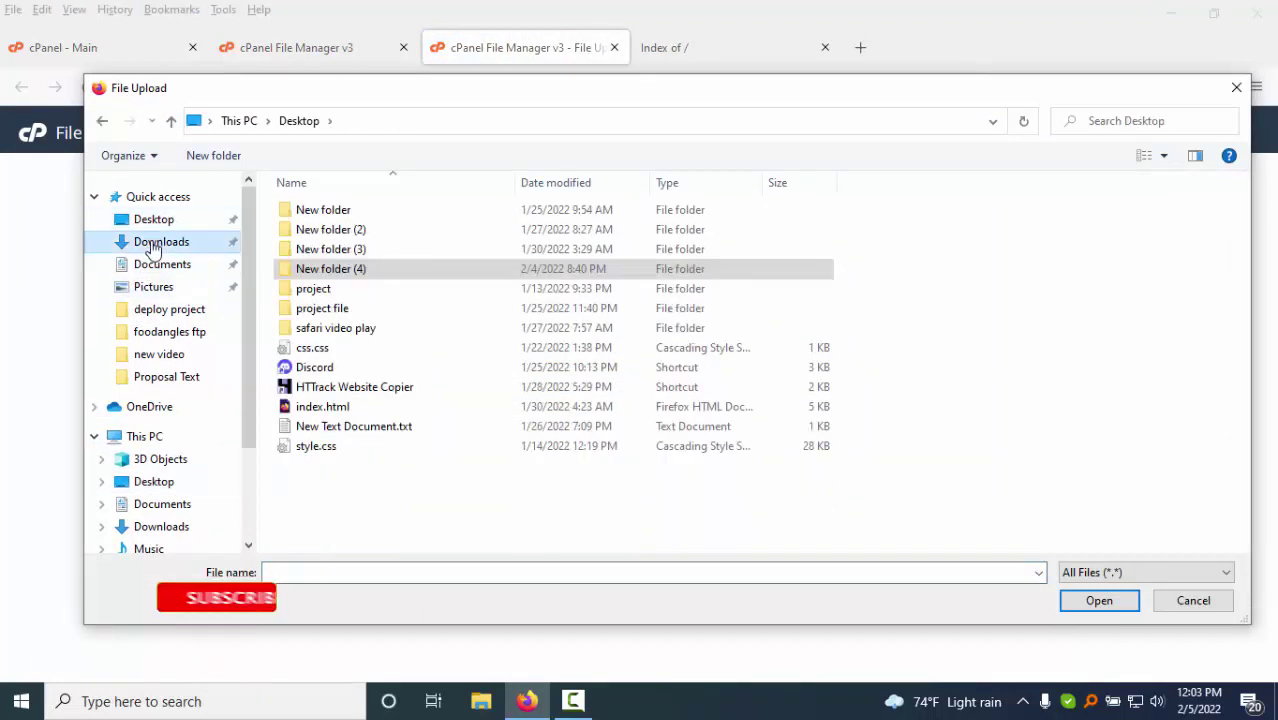
click(155, 244)
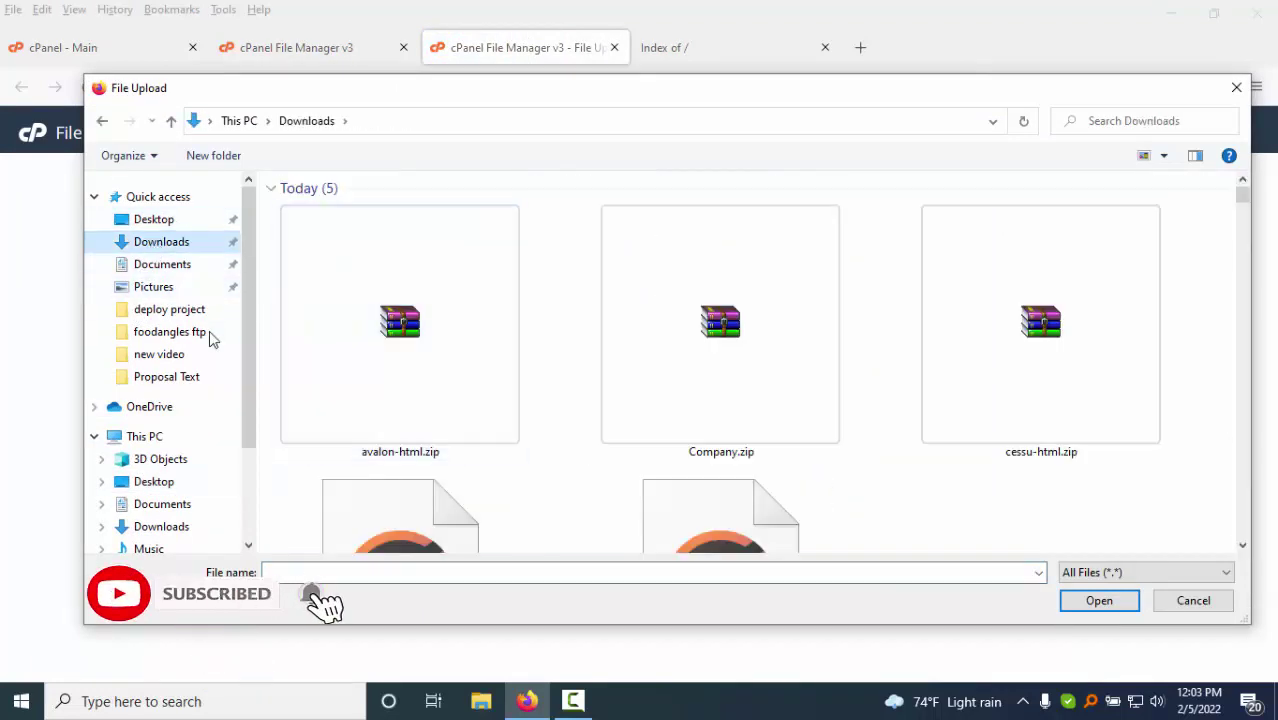
scroll(573, 360, down, 3)
scroll(573, 360, up, 3)
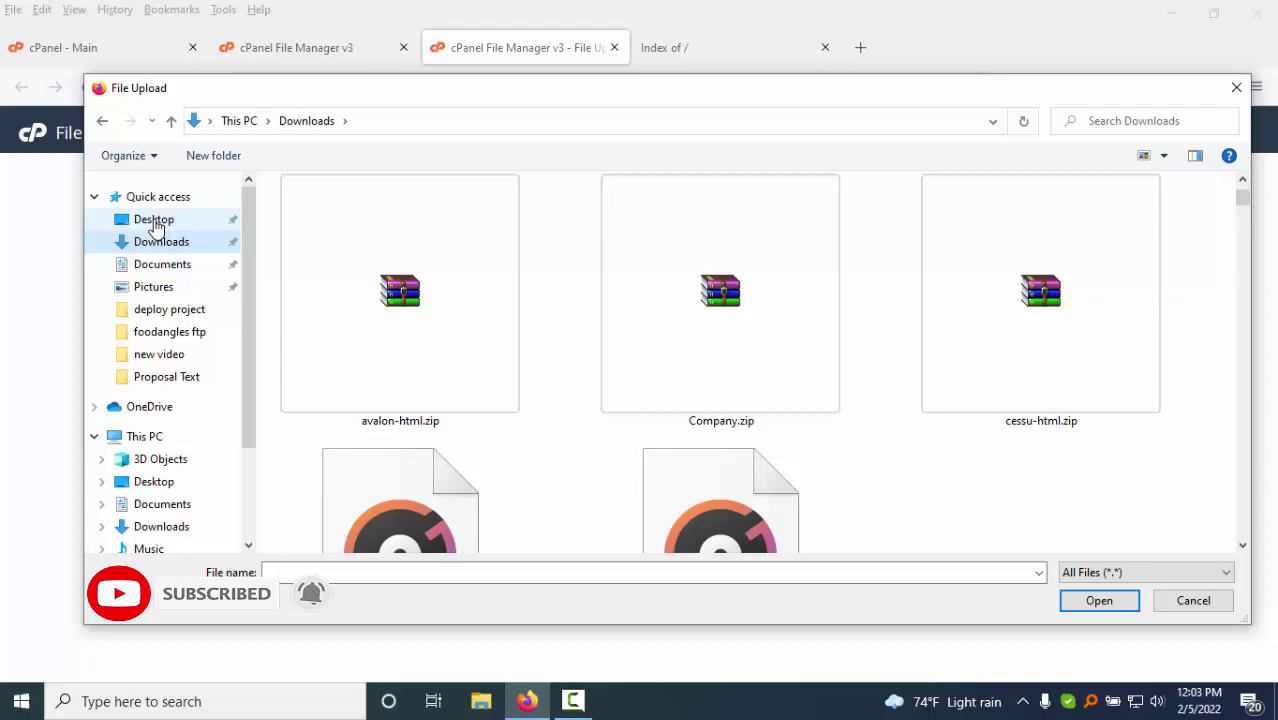
click(155, 222)
click(330, 406)
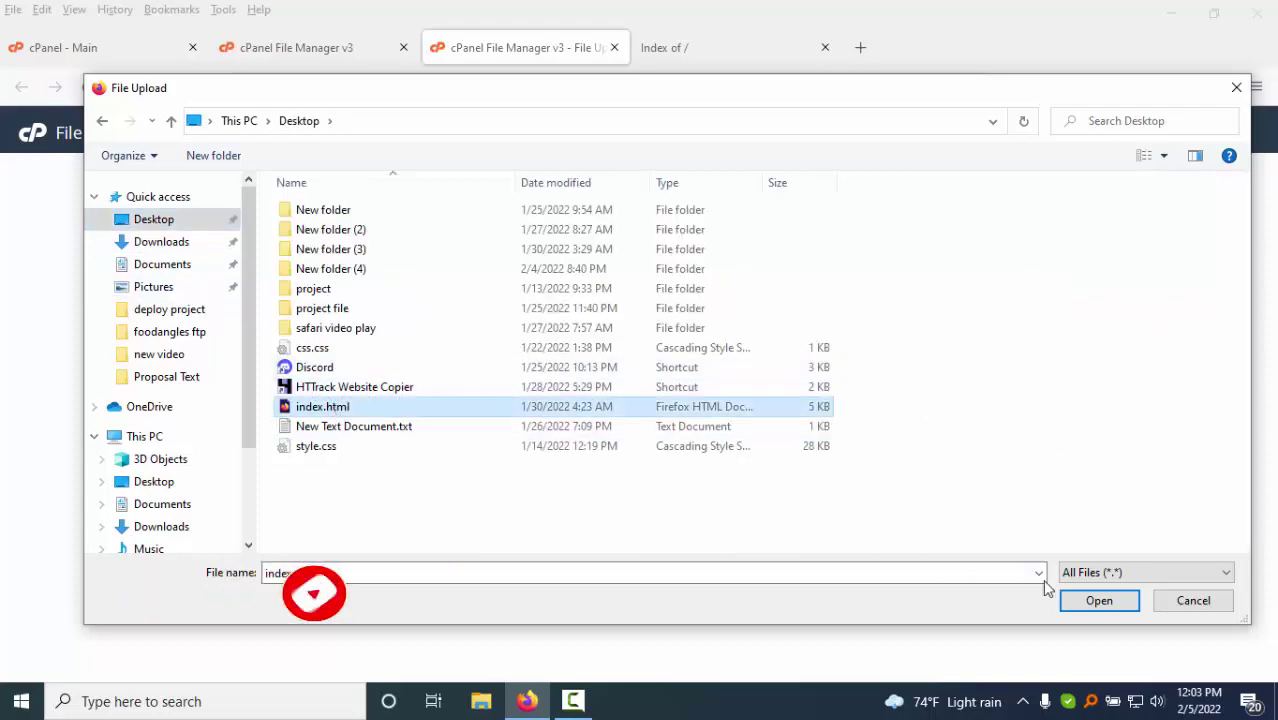
click(1097, 601)
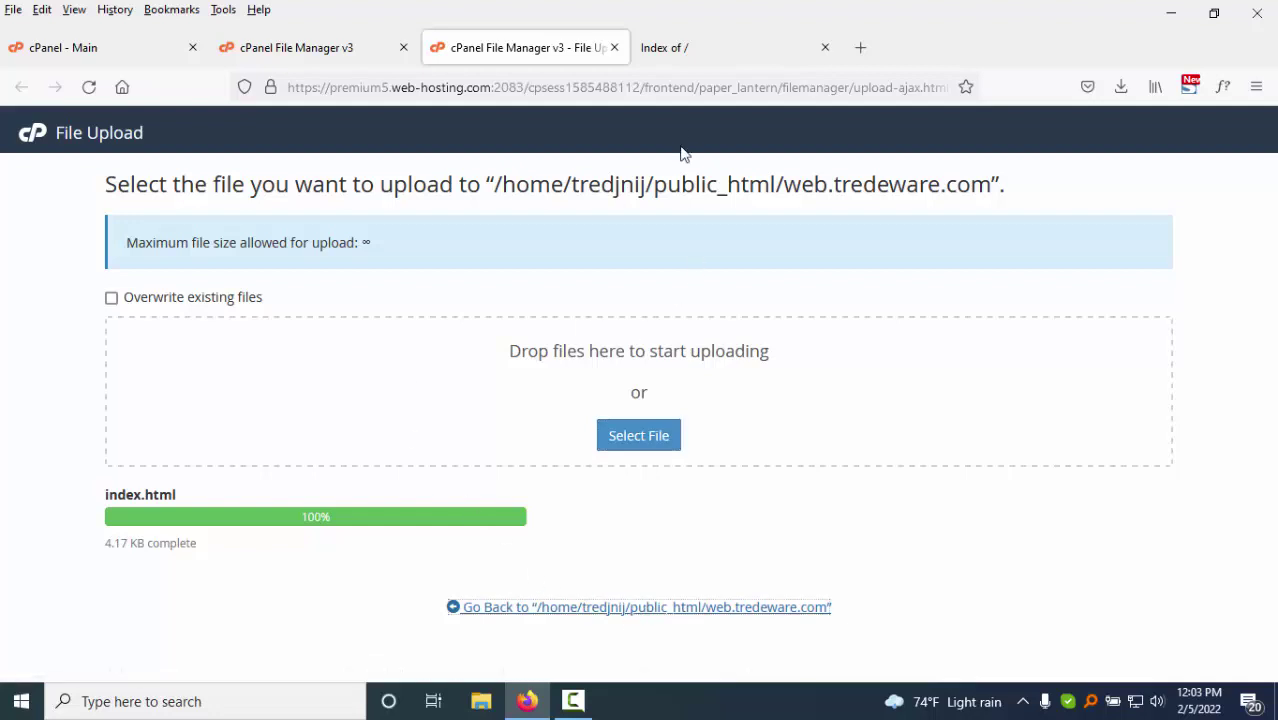
- Close the File Upload page, reload the web.tredeware.com site and examine the text of its page
key(ctrl+w)
click(553, 57)
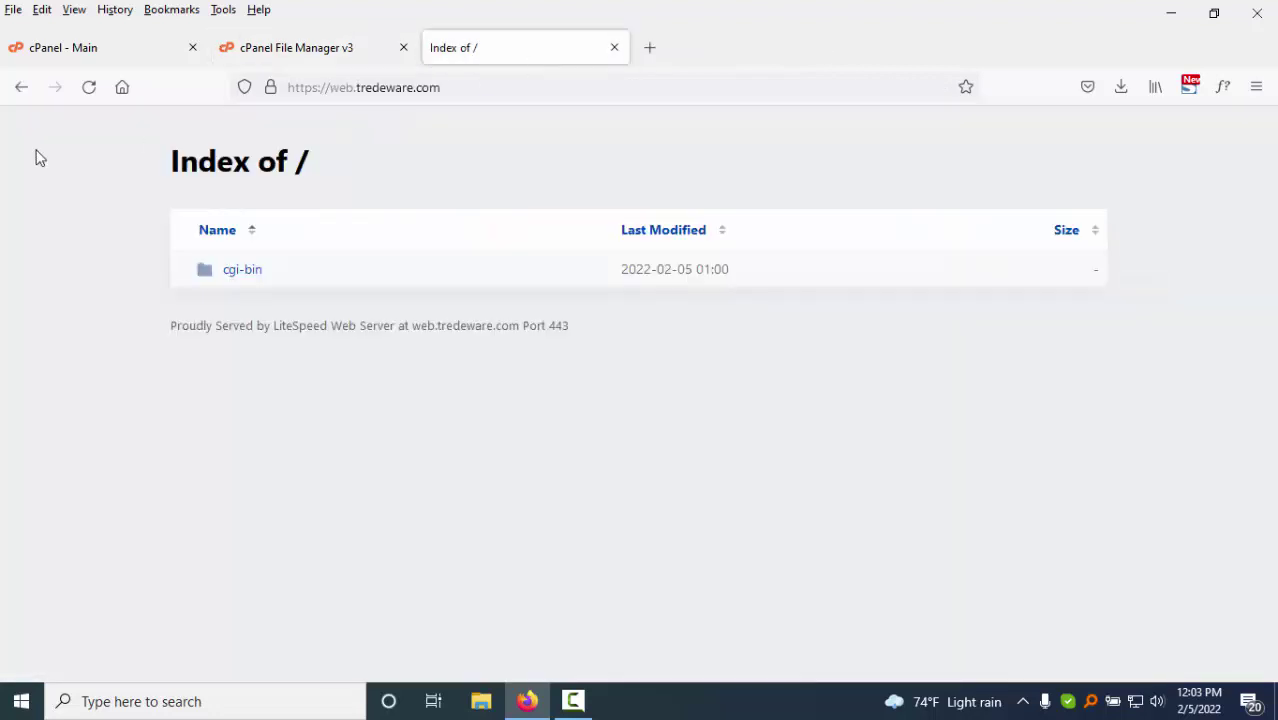
click(88, 88)
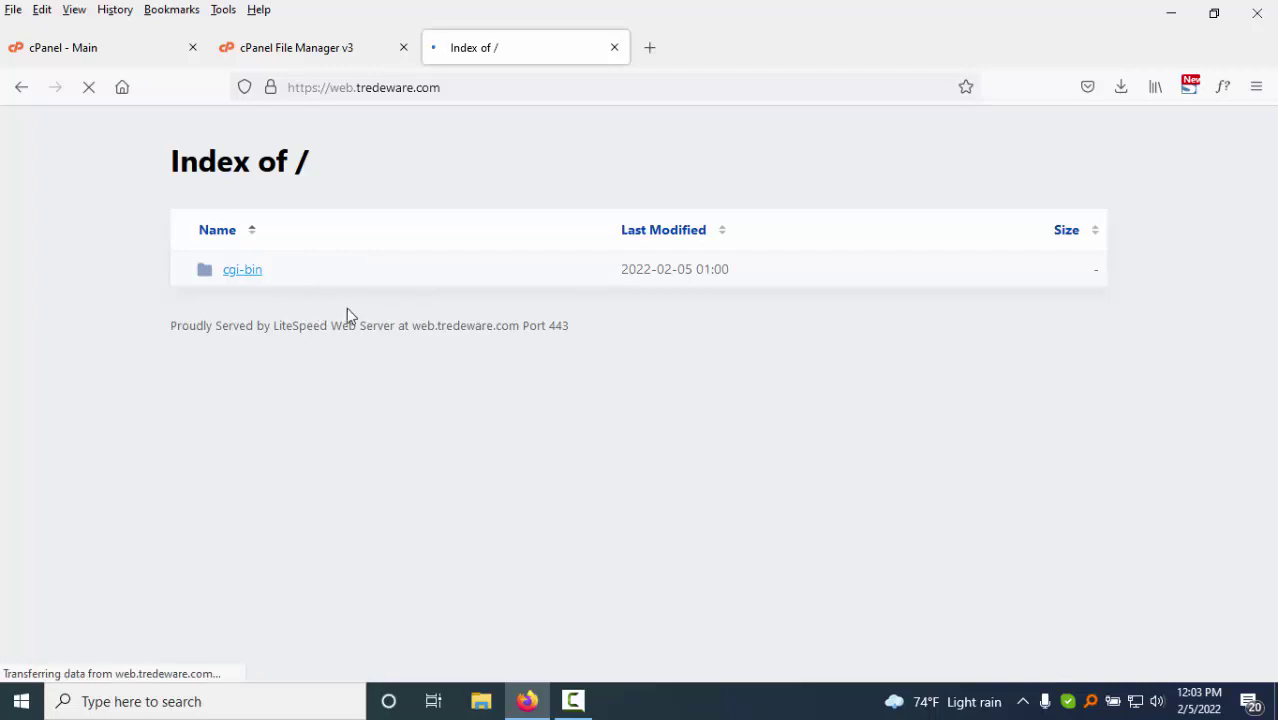
key(ctrl+a)
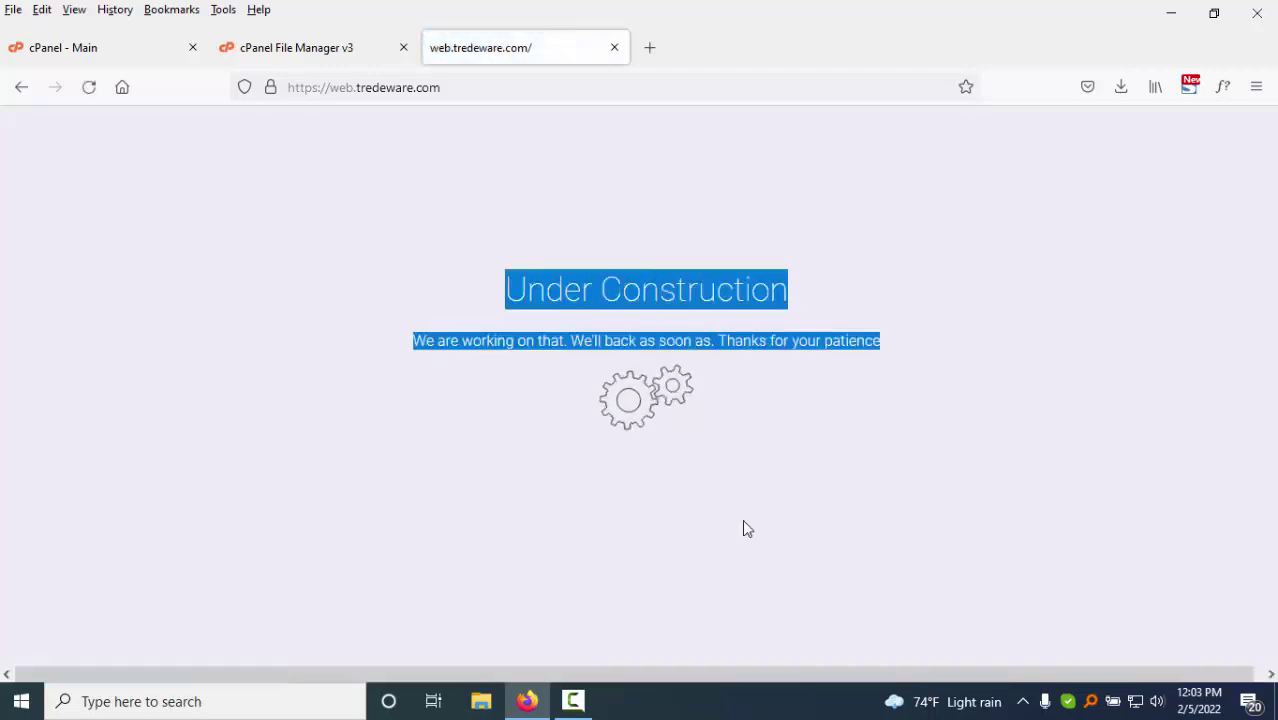
click(722, 374)
key(ctrl+a)
click(417, 425)
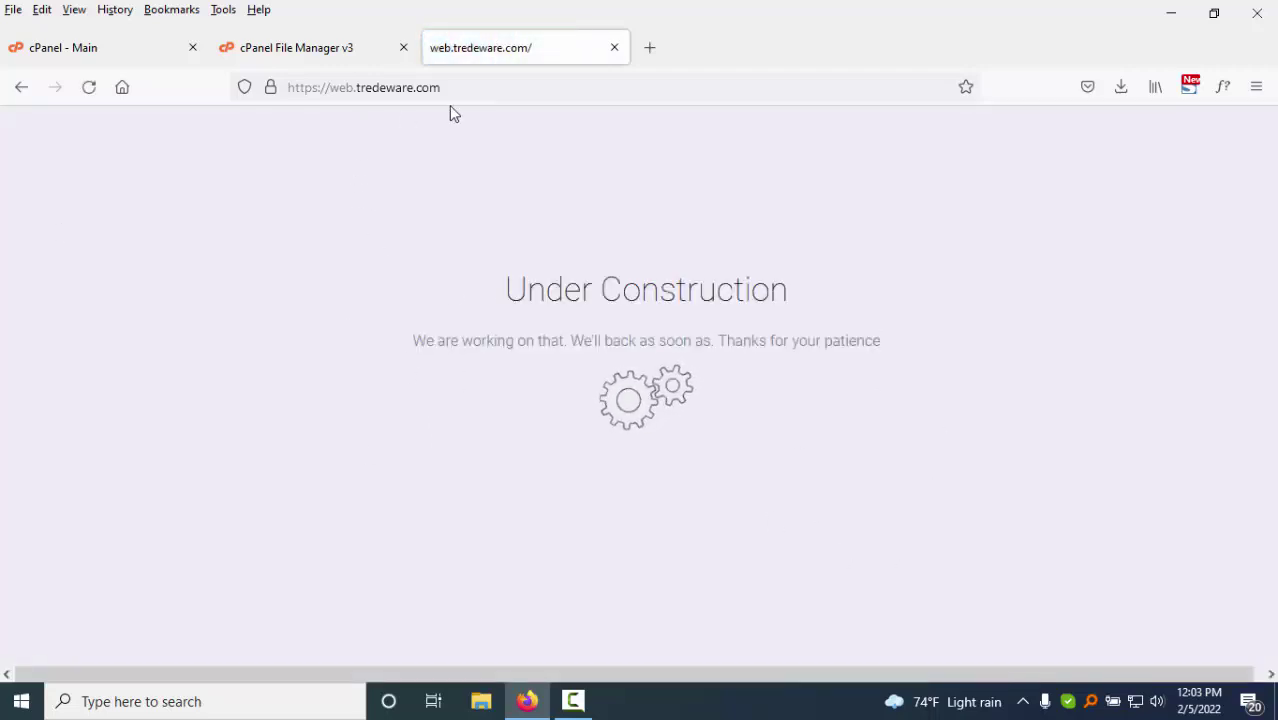
key(ctrl+a)
click(367, 226)
drag(334, 88, 208, 101)
key(BackSpace)
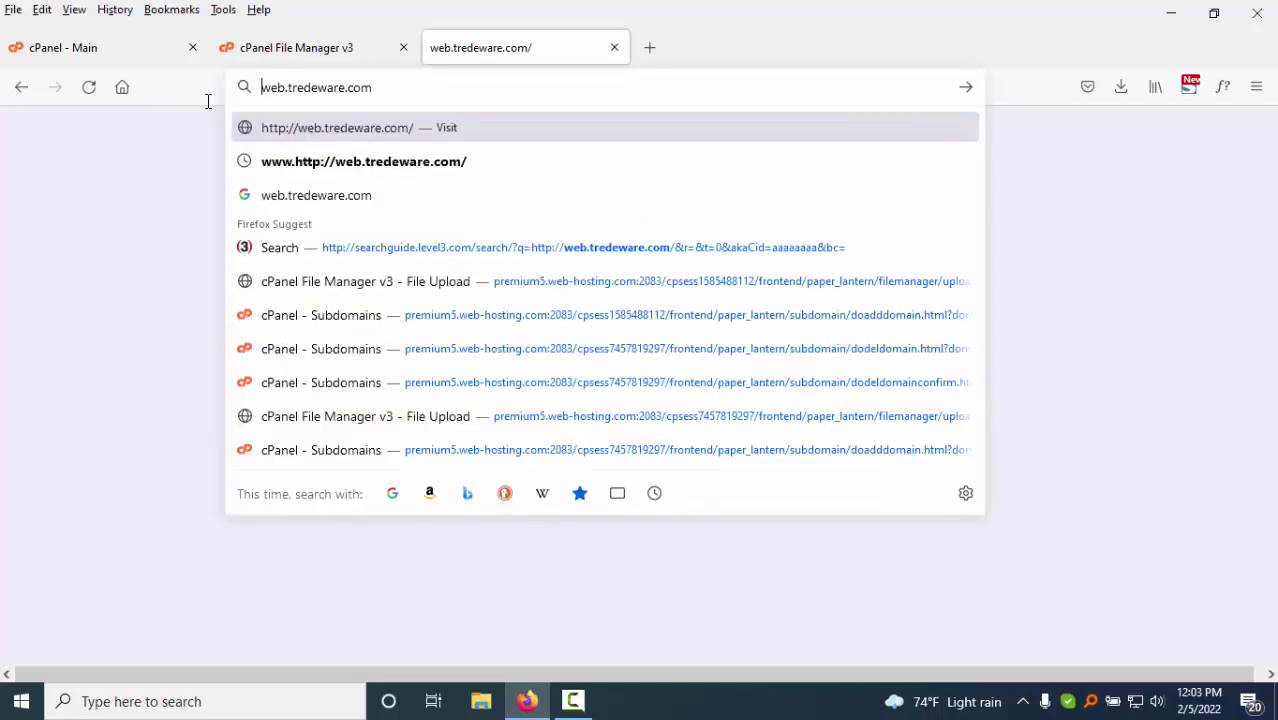
key(Return)
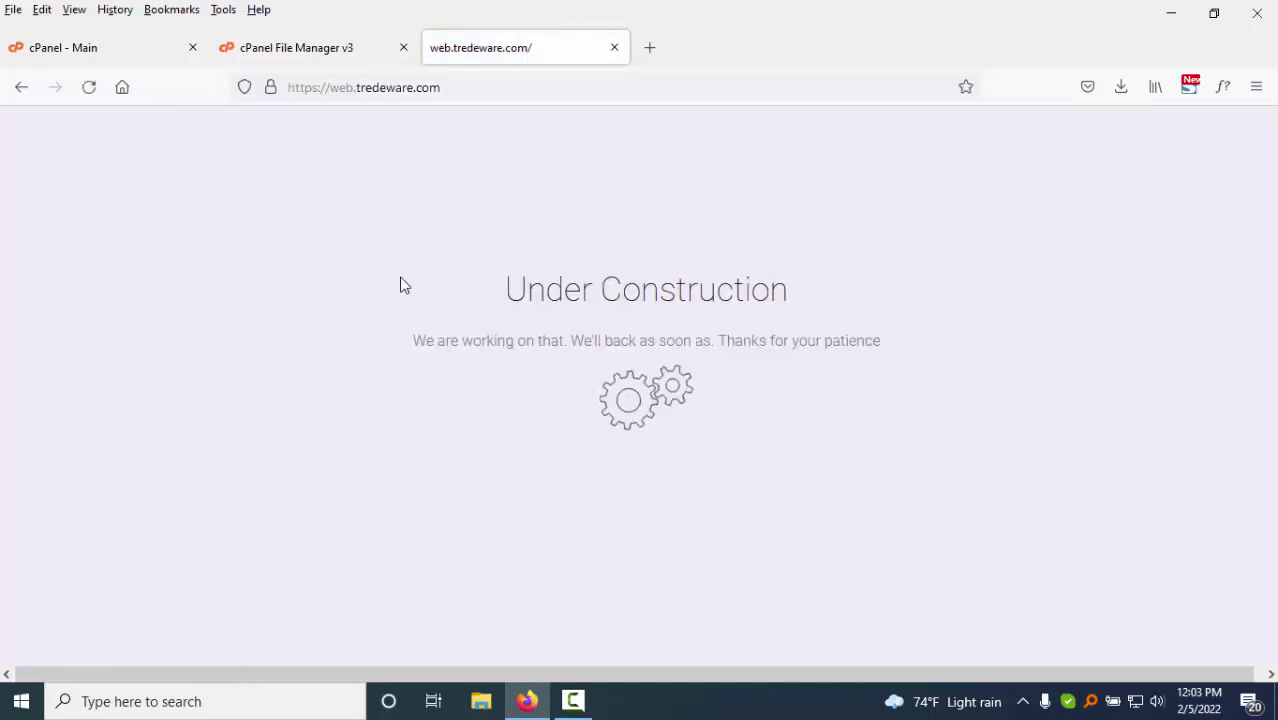